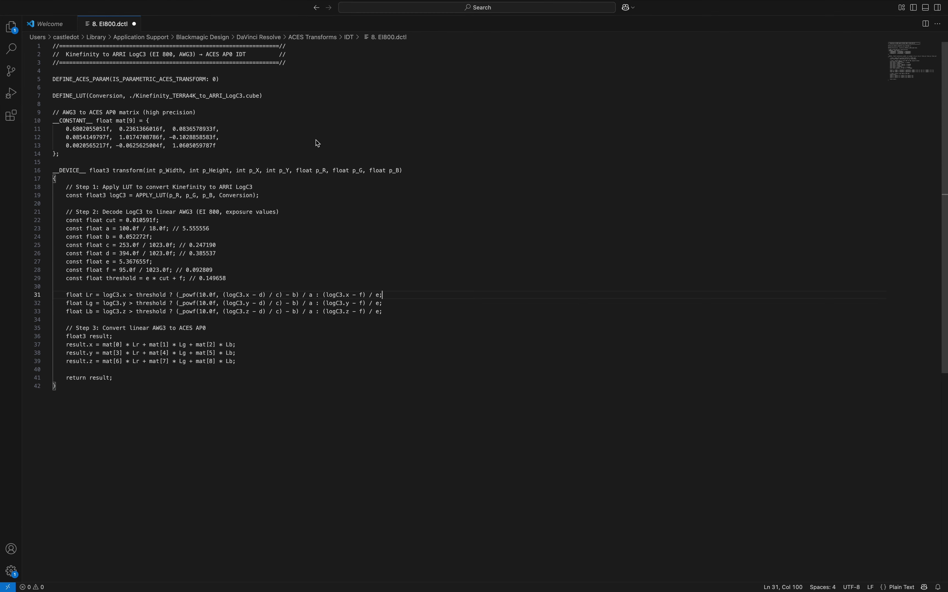
- Examine the LUT file path in the DEFINE_LUT line and the Step 1 to Step 3 code of the transform function
left_click(137, 97)
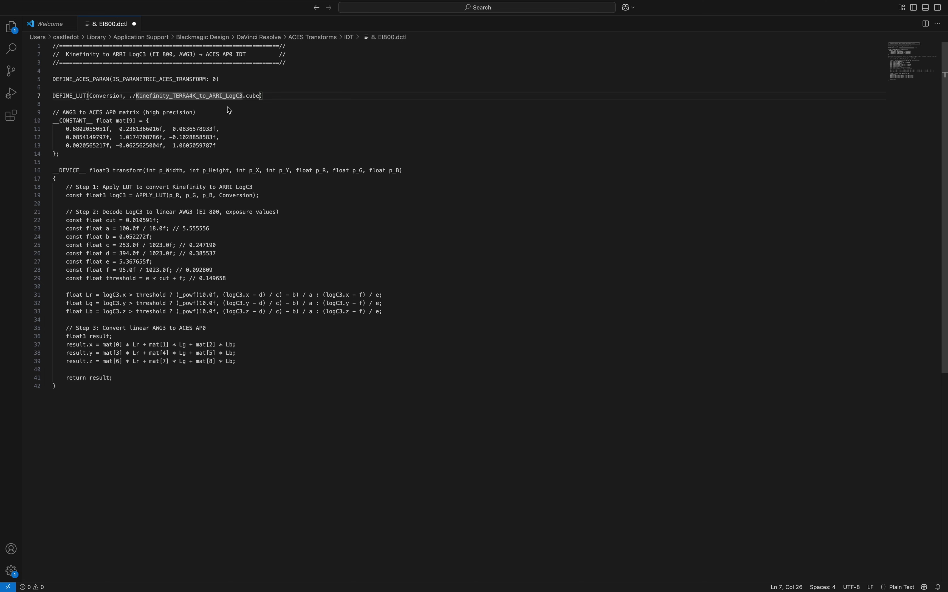
left_click(264, 108)
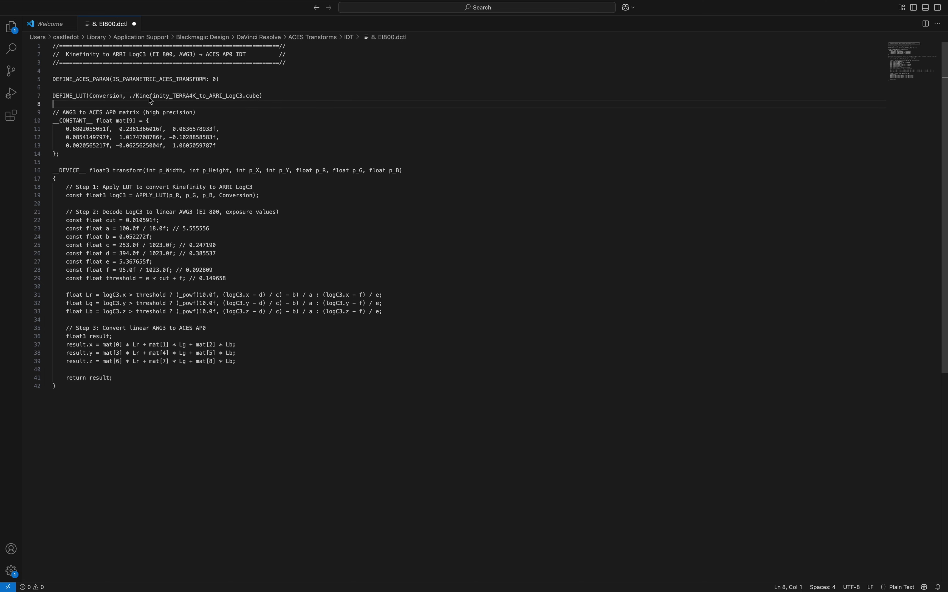
left_click(137, 97)
left_click_drag(138, 97, 262, 98)
left_click(312, 213)
left_click_drag(59, 205, 117, 390)
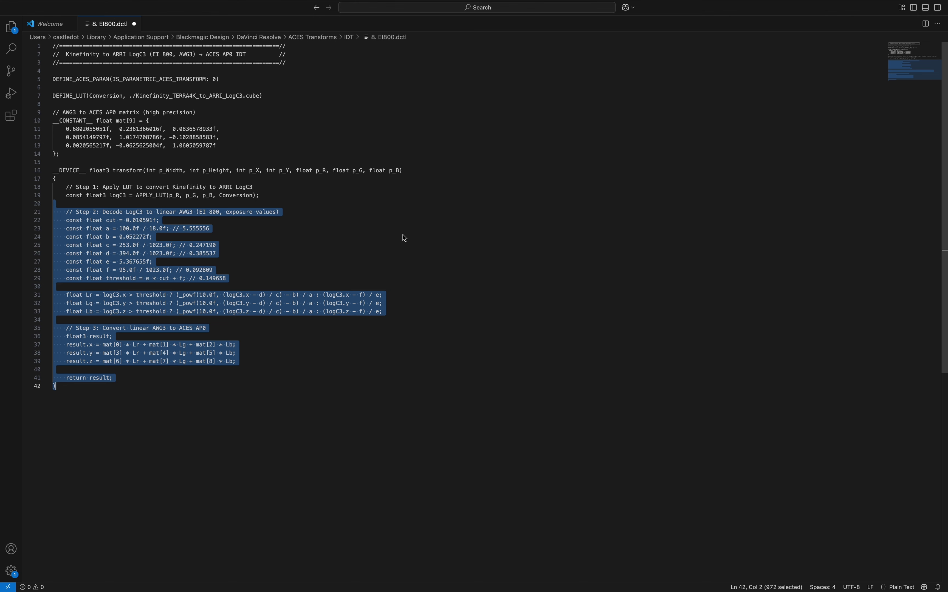
left_click_drag(290, 195, 54, 187)
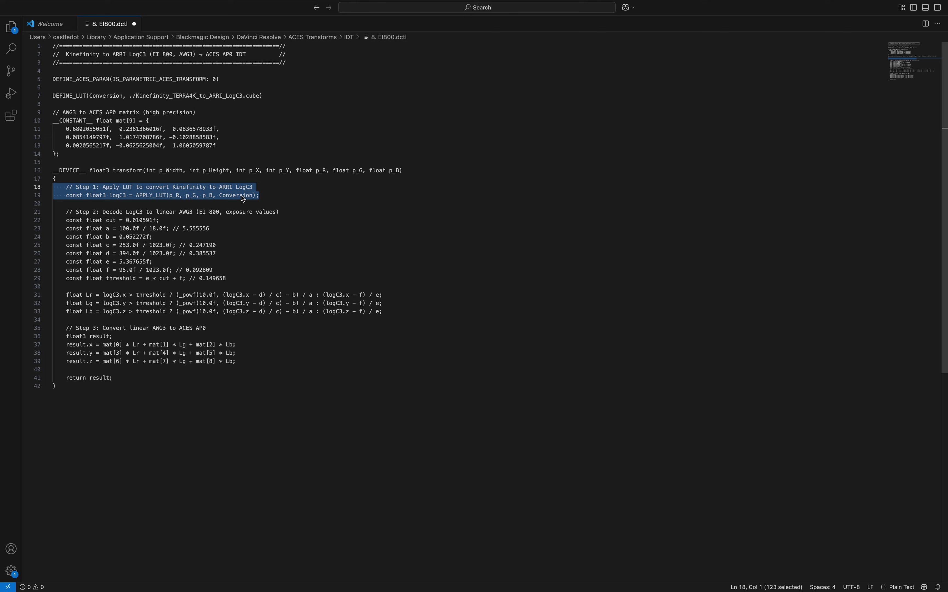
left_click(270, 121)
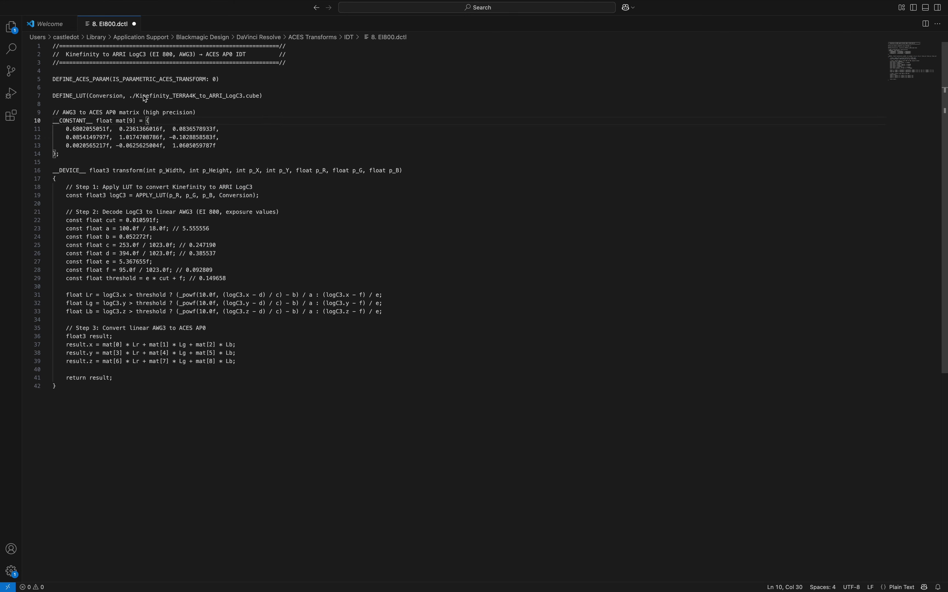
left_click(131, 97)
- Switch to Finder and browse from the DaVinci Resolve support folder through ACES Transforms into the IDT folder
key("ctrl+Left")
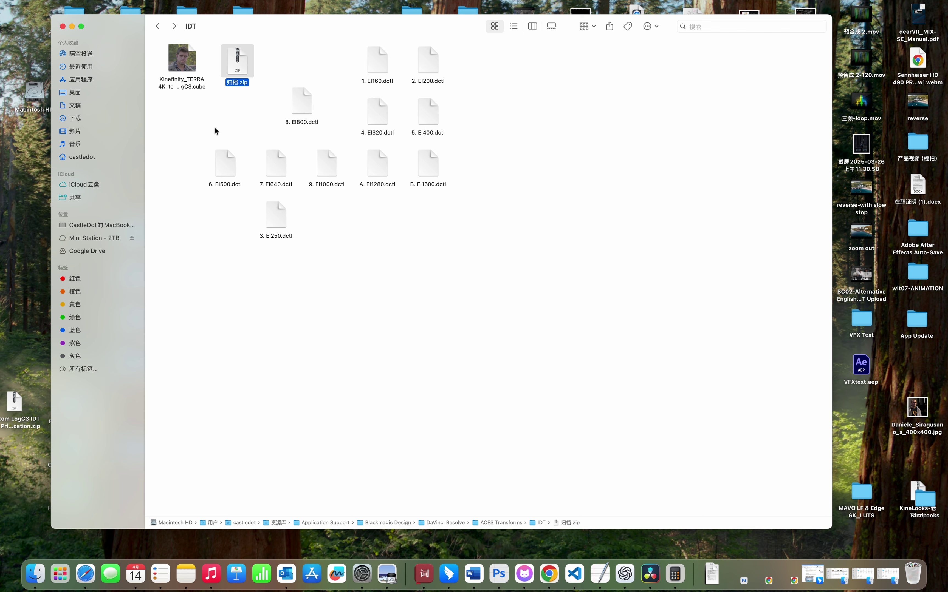
left_click(115, 0)
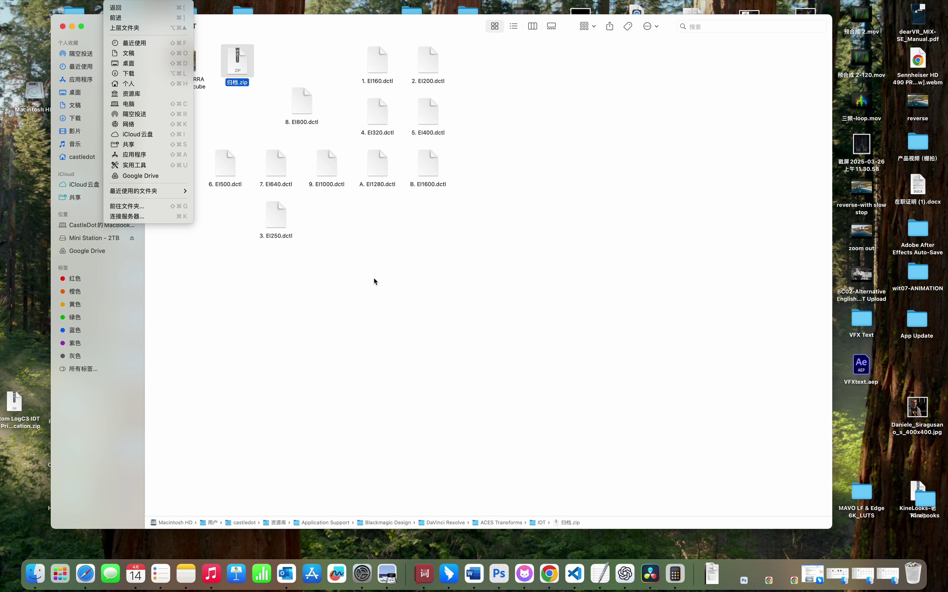
key("alt")
left_click(355, 494)
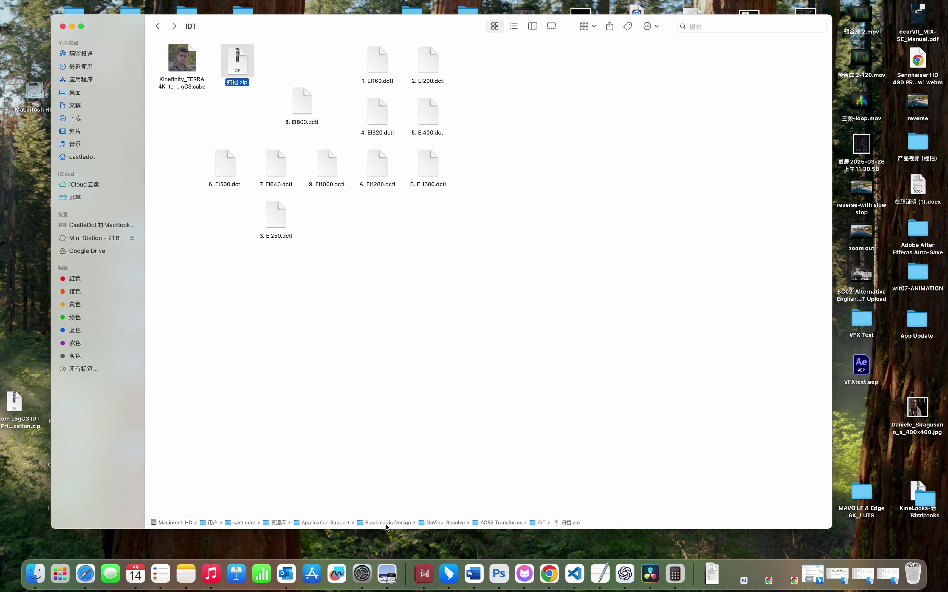
double_click(443, 523)
double_click(177, 67)
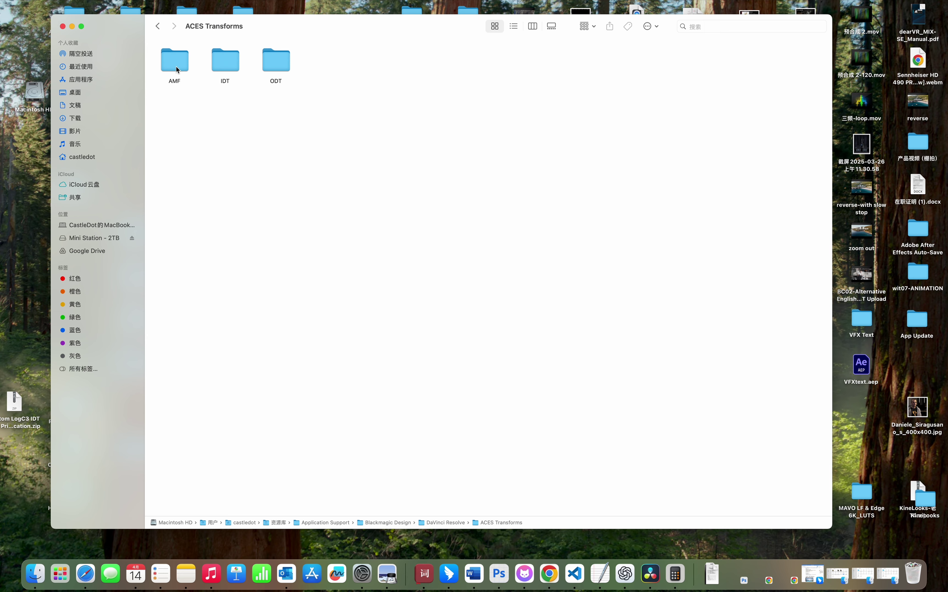
double_click(230, 65)
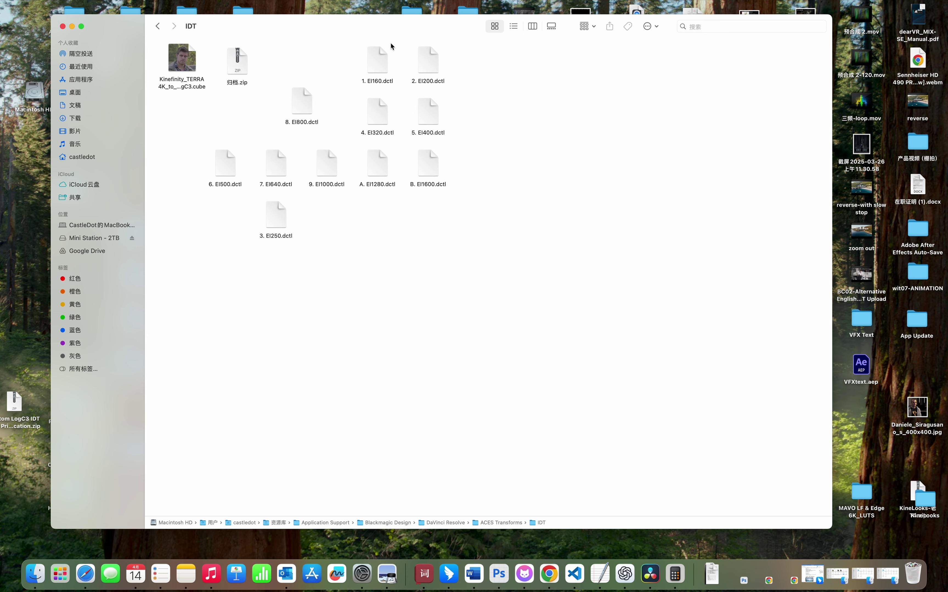
- Switch to DaVinci Resolve and set the ACES input transform of clip 02 to ARRI LogC3
key("ctrl+Left")
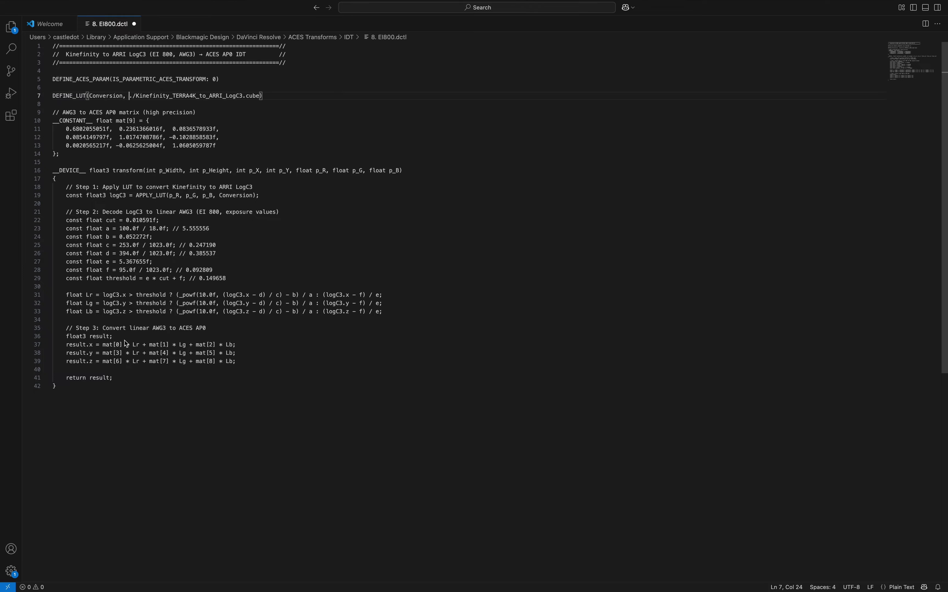
key("ctrl+Left")
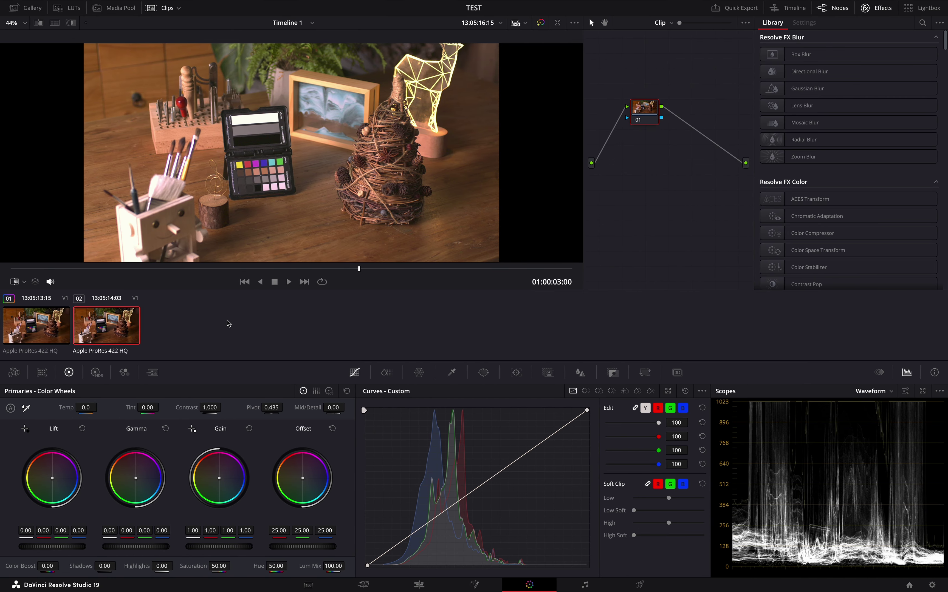
right_click(102, 333)
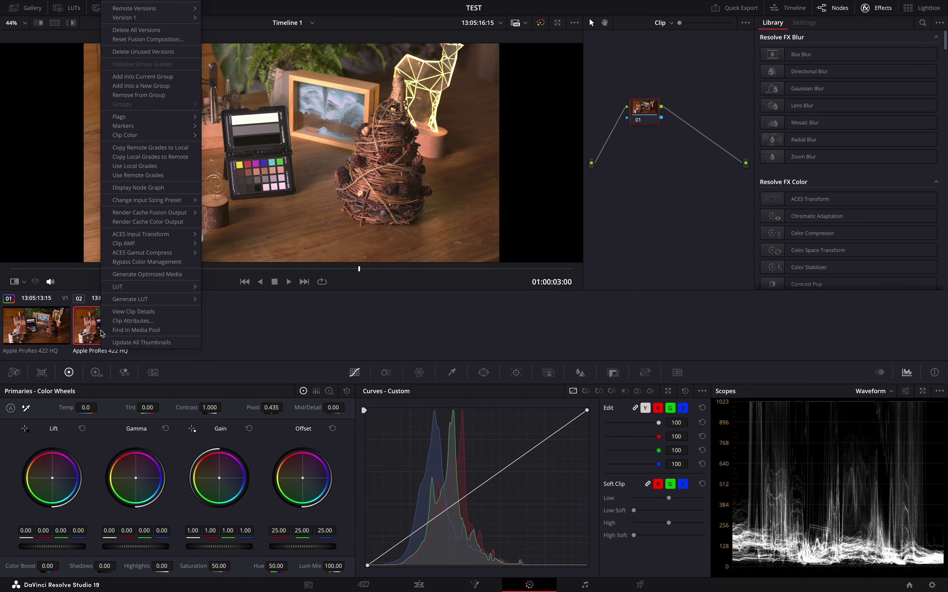
mouse_move(192, 235)
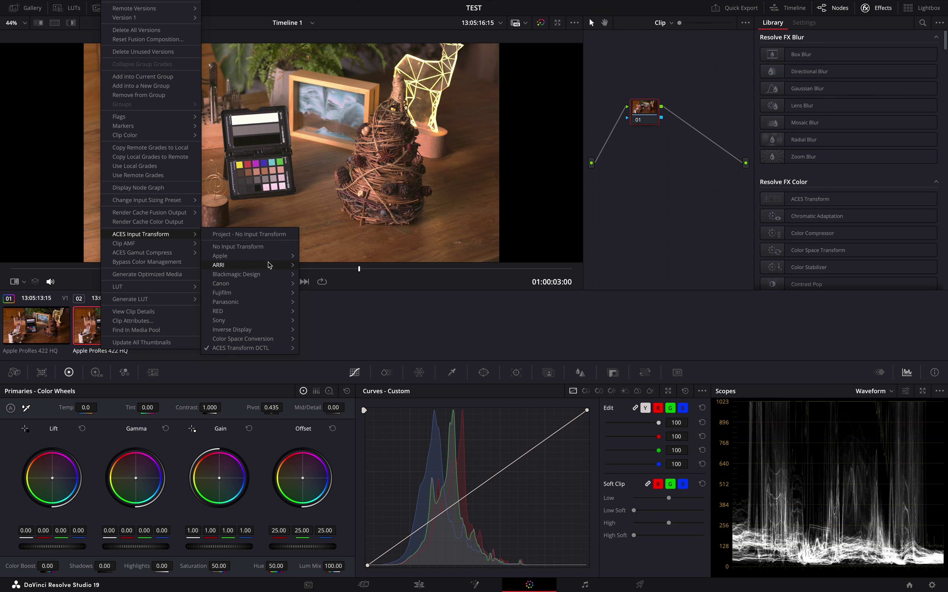
mouse_move(277, 268)
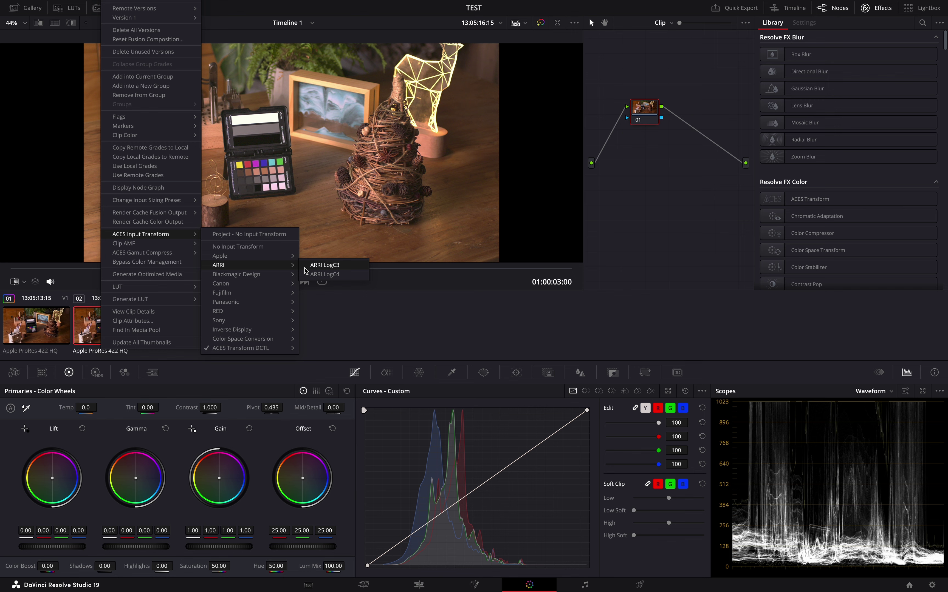
left_click(305, 269)
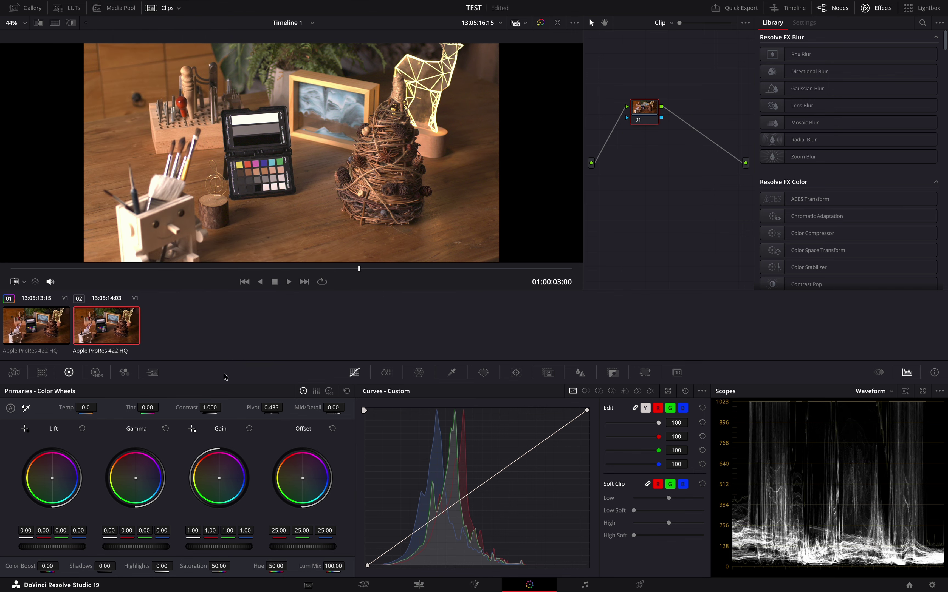
- Show the Color Match palette and choose the X-Rite ColorChecker Passport Video chart
left_click(41, 372)
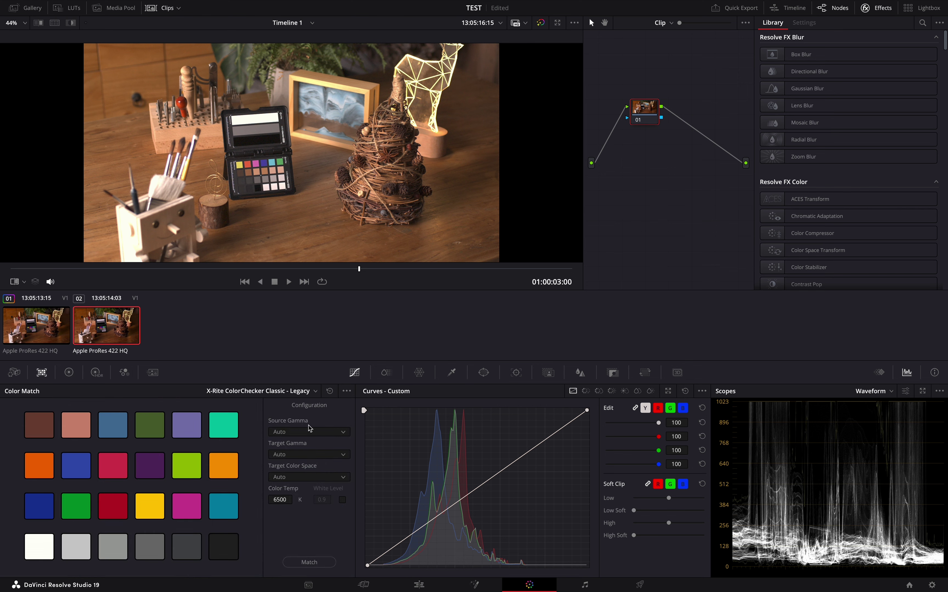
left_click(313, 391)
left_click(297, 460)
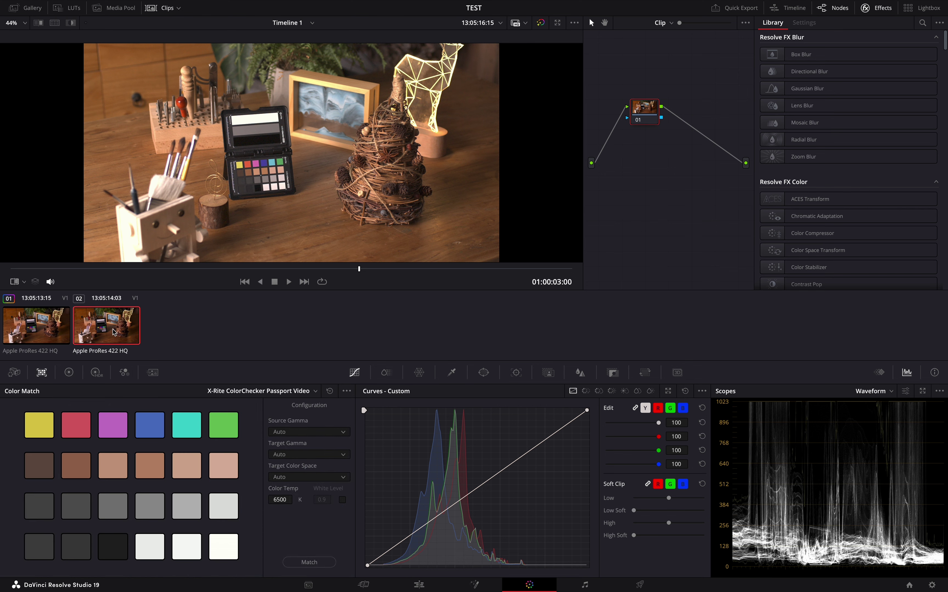
- Check clip 02's ARRI LogC3 input transform selection and examine the colour chart in the viewer at several magnifications
right_click(112, 331)
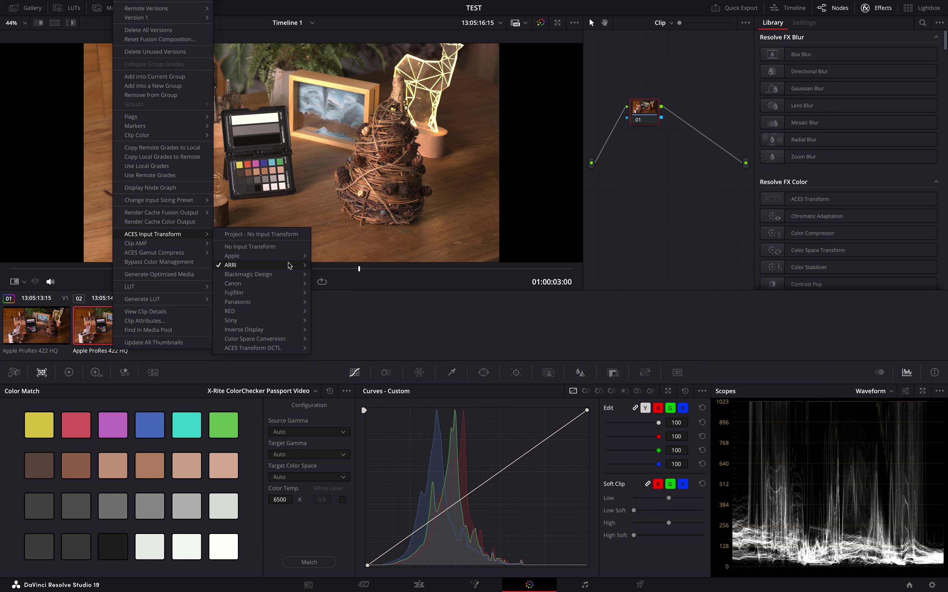
mouse_move(235, 265)
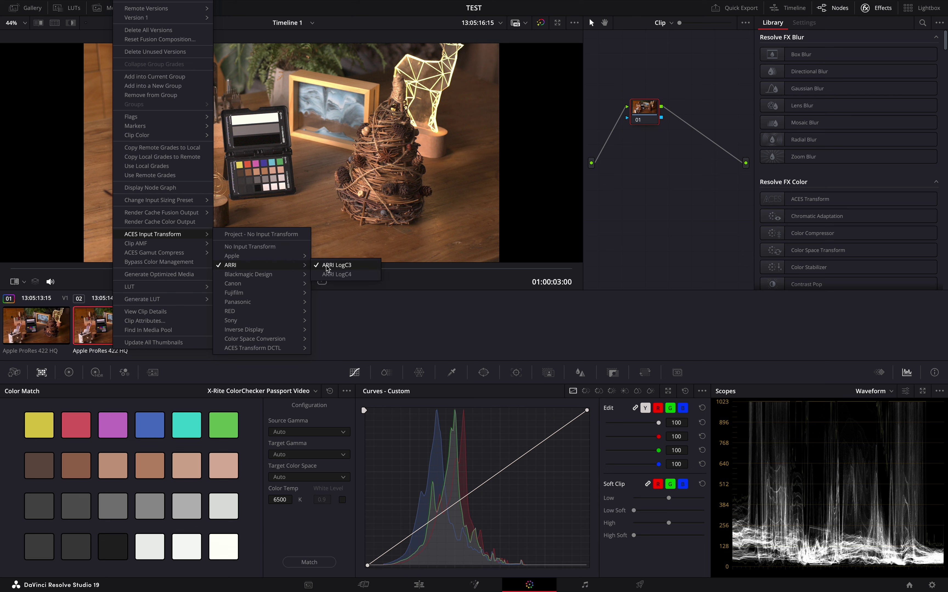
left_click(357, 266)
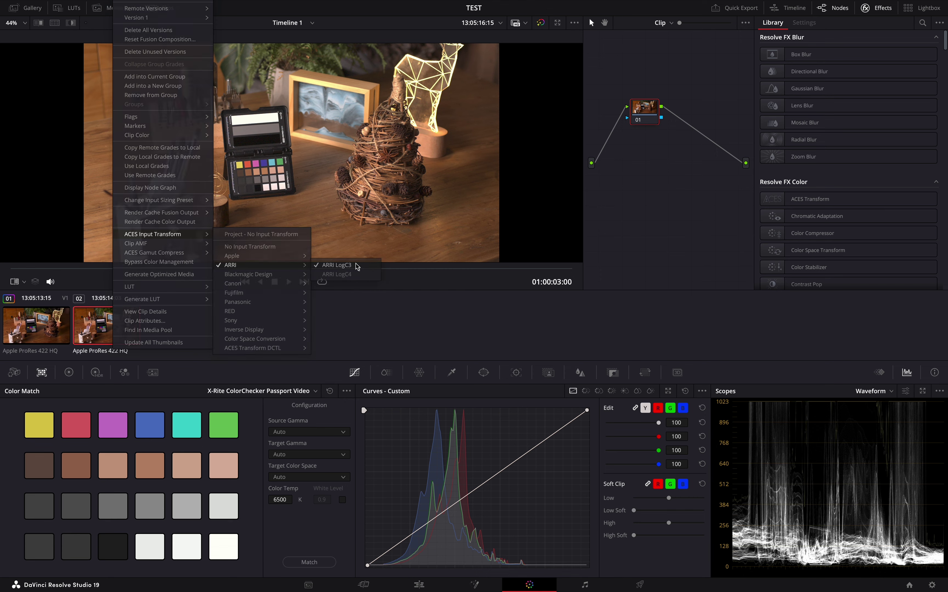
scroll(332, 229, "up", 5)
scroll(334, 230, "down", 3)
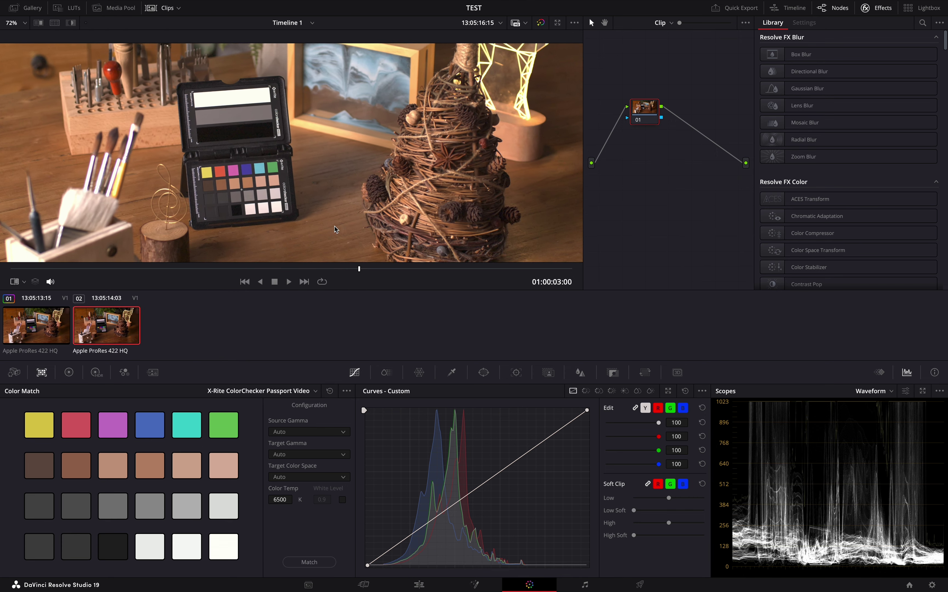
scroll(335, 229, "up", 1)
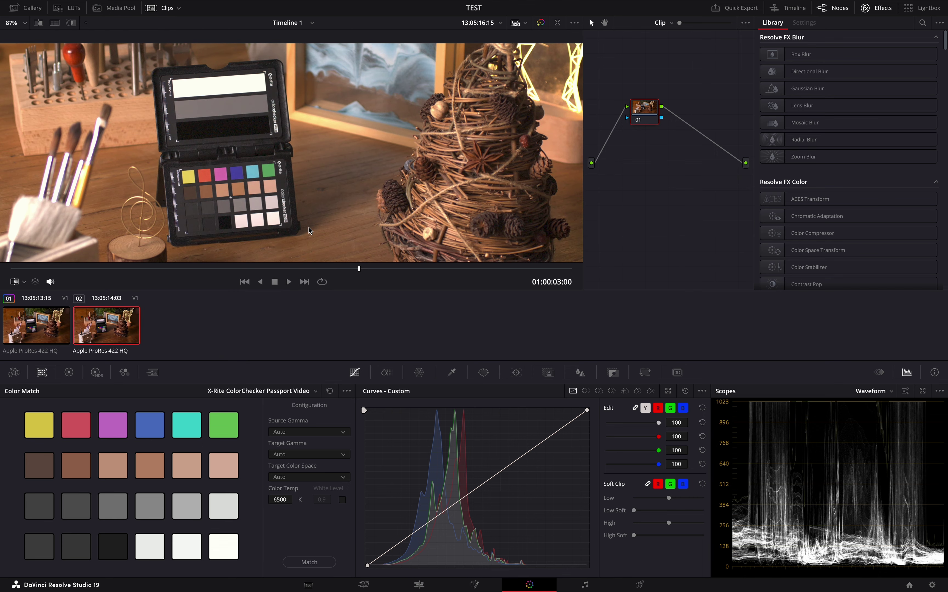
scroll(309, 231, "down", 6)
scroll(310, 230, "up", 4)
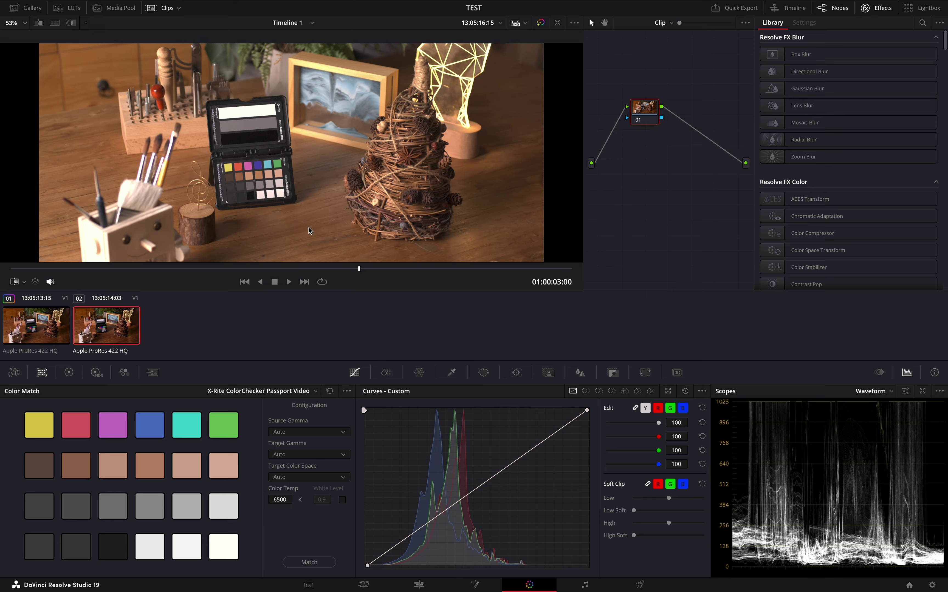
scroll(310, 230, "down", 2)
scroll(309, 231, "up", 3)
scroll(310, 230, "down", 1)
scroll(346, 145, "up", 2)
scroll(346, 146, "down", 4)
scroll(346, 146, "up", 1)
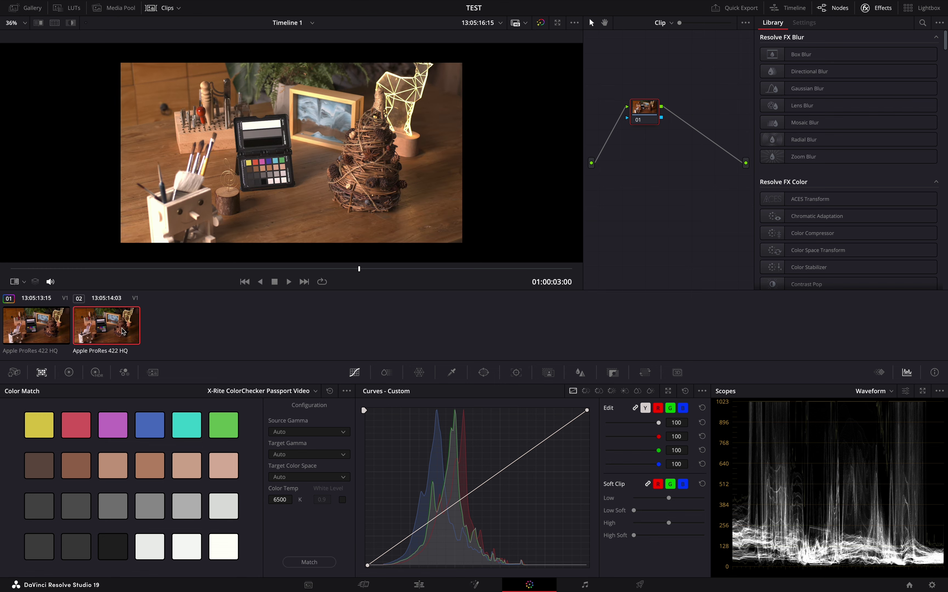
- Set the ACES input transform of clip 02 to the custom ACES Transform DCTL 8. EI800
right_click(120, 325)
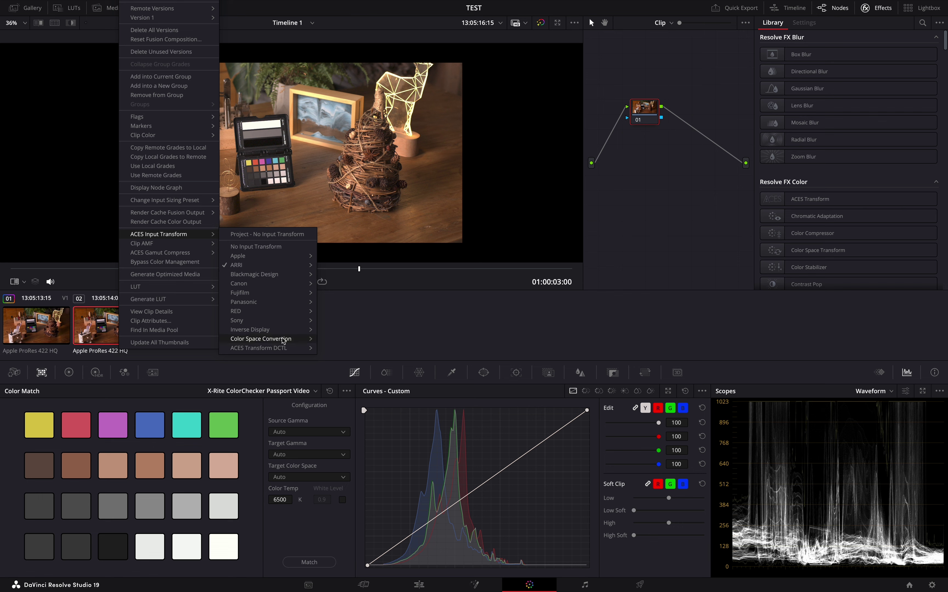
mouse_move(297, 348)
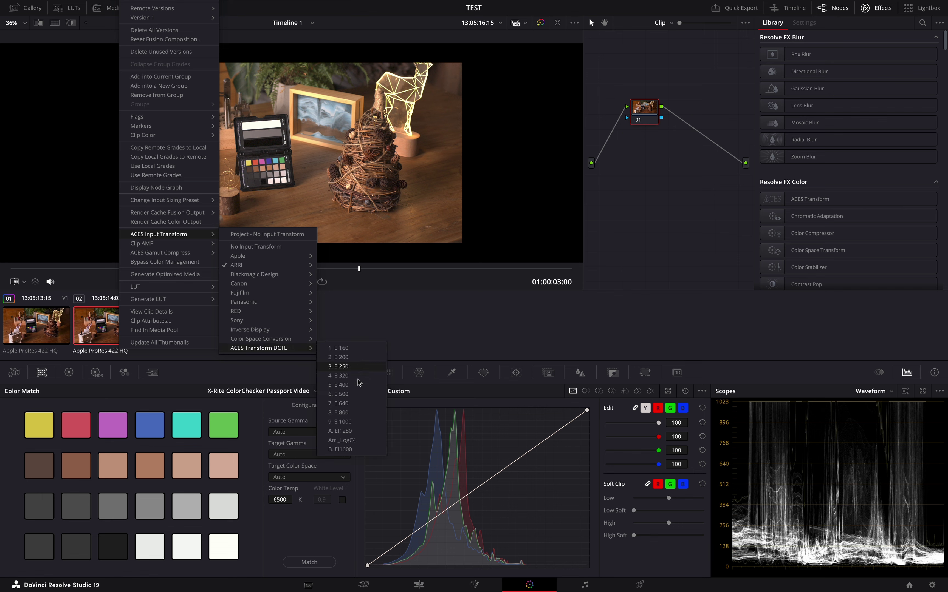
left_click(351, 414)
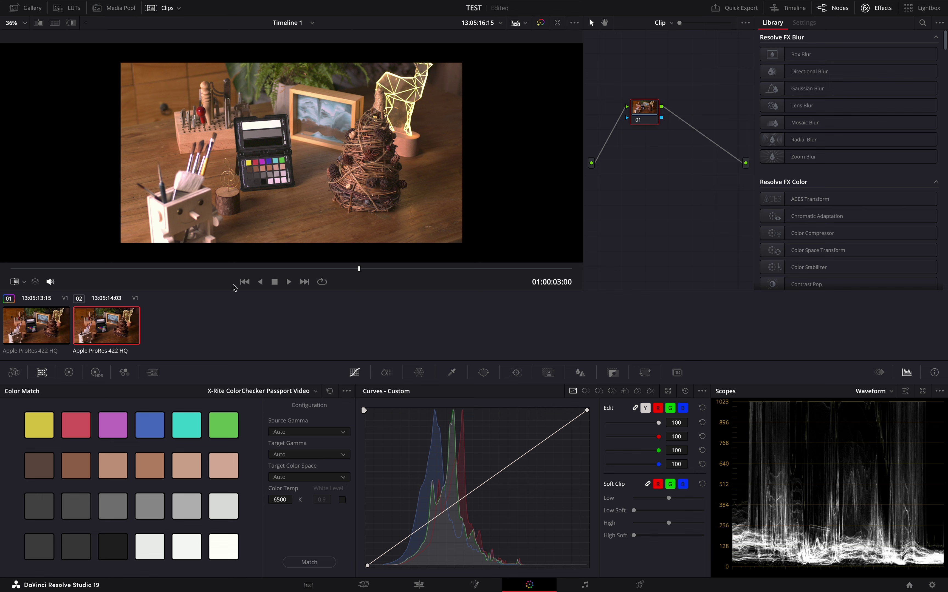
- Set the ACES input transform of clip 02 to Project - No Input Transform
right_click(122, 326)
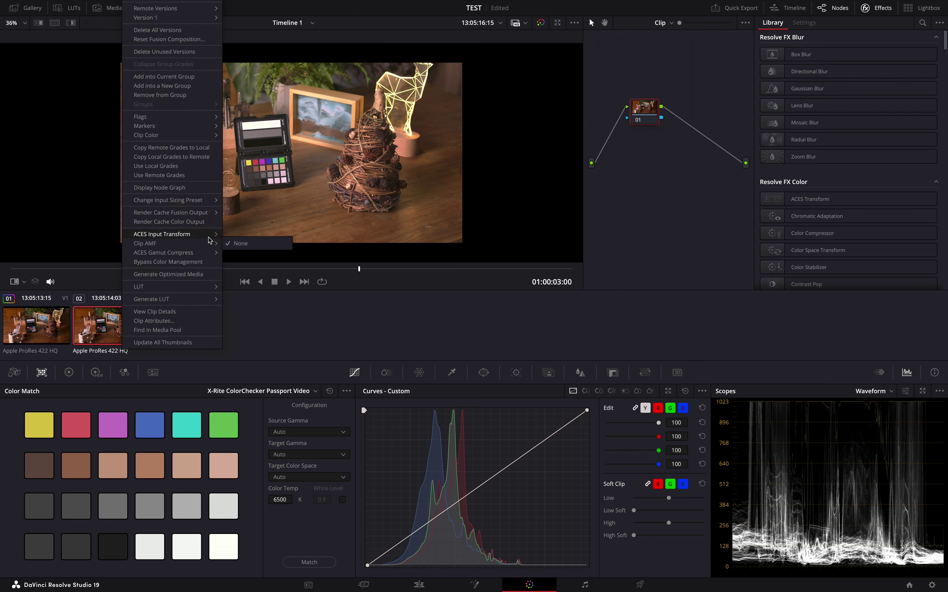
mouse_move(211, 236)
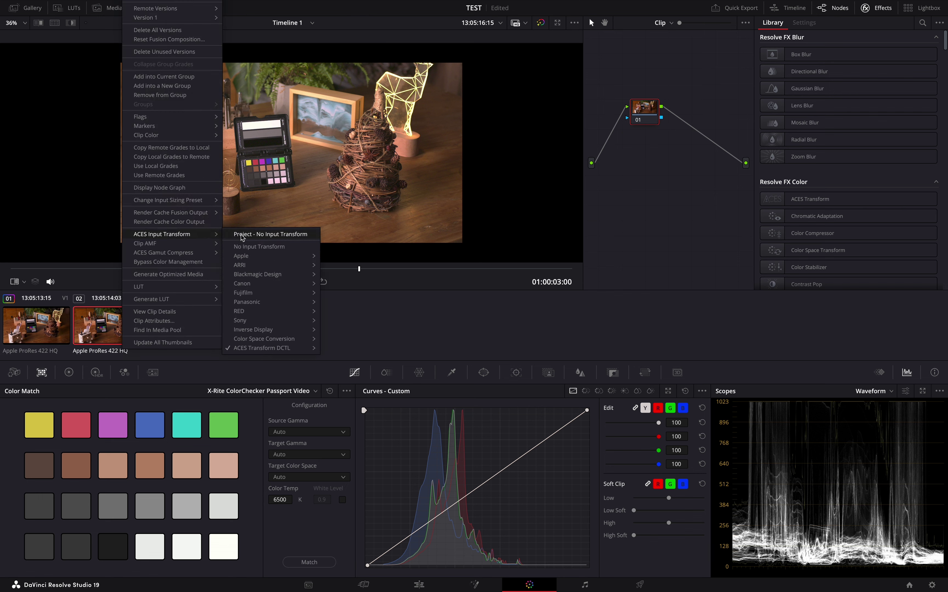
left_click(242, 235)
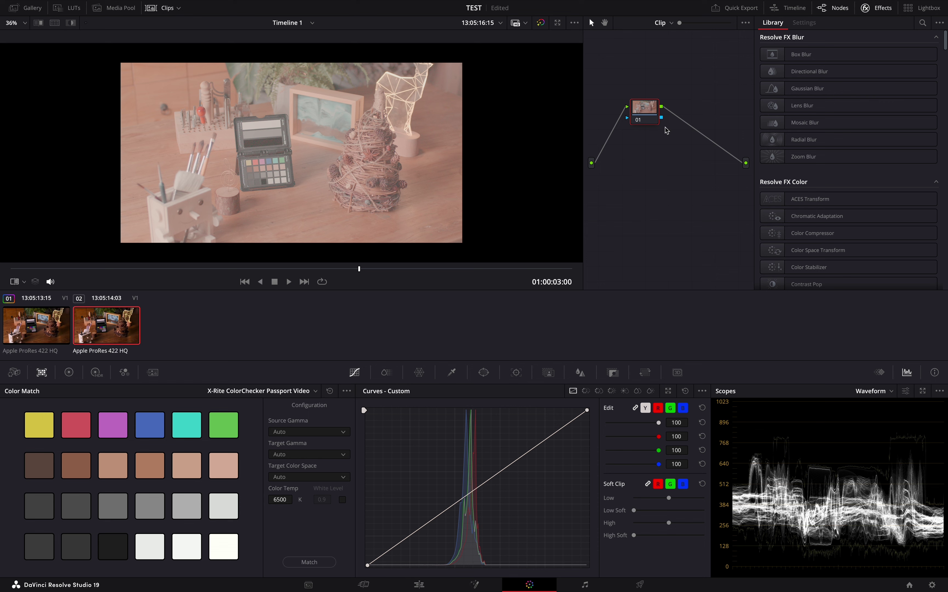
- Apply the z-UserTest LUT Kinefinity_TERRA4K_to_ARRI_LogC3 to node 01 of clip 02
right_click(649, 113)
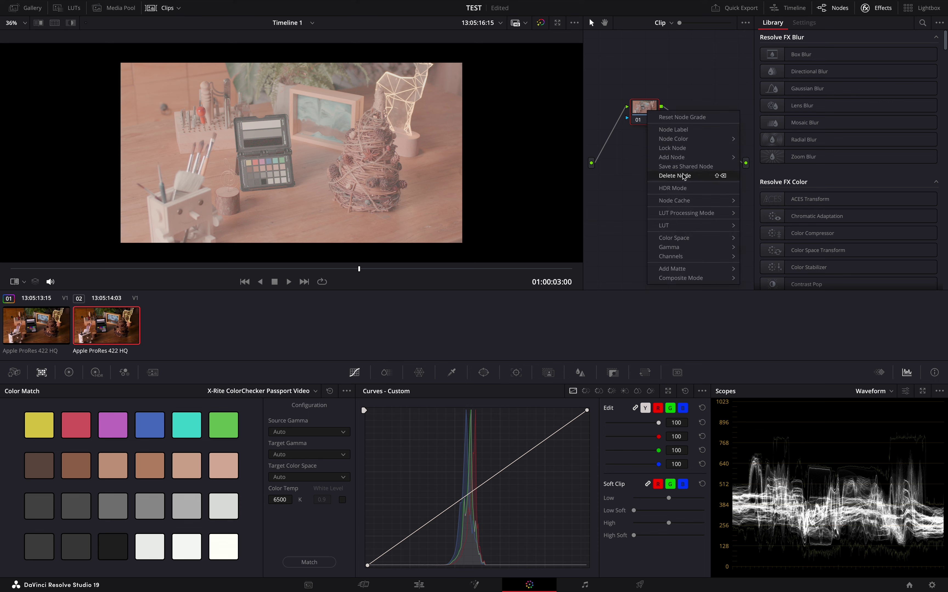
left_click(645, 111)
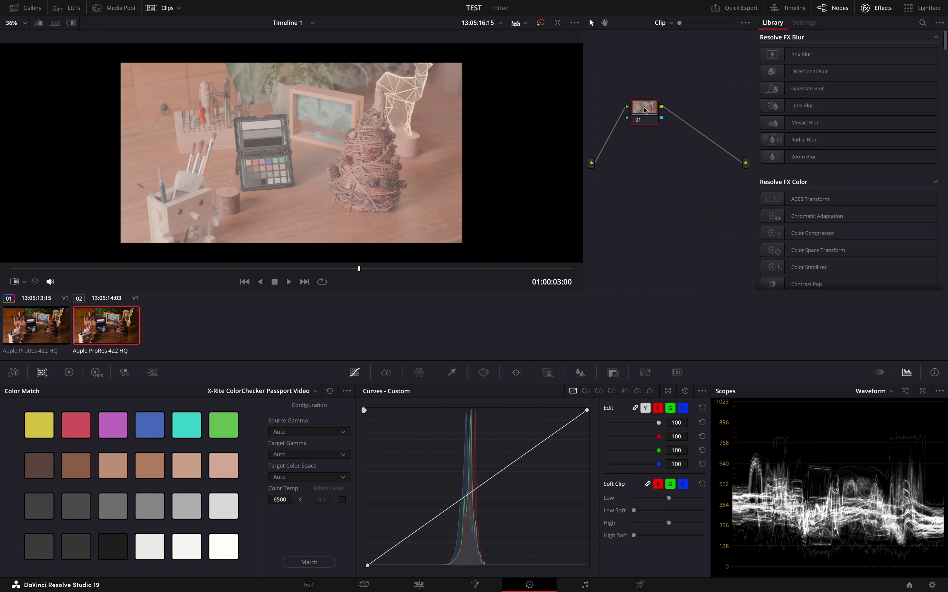
right_click(645, 111)
mouse_move(725, 223)
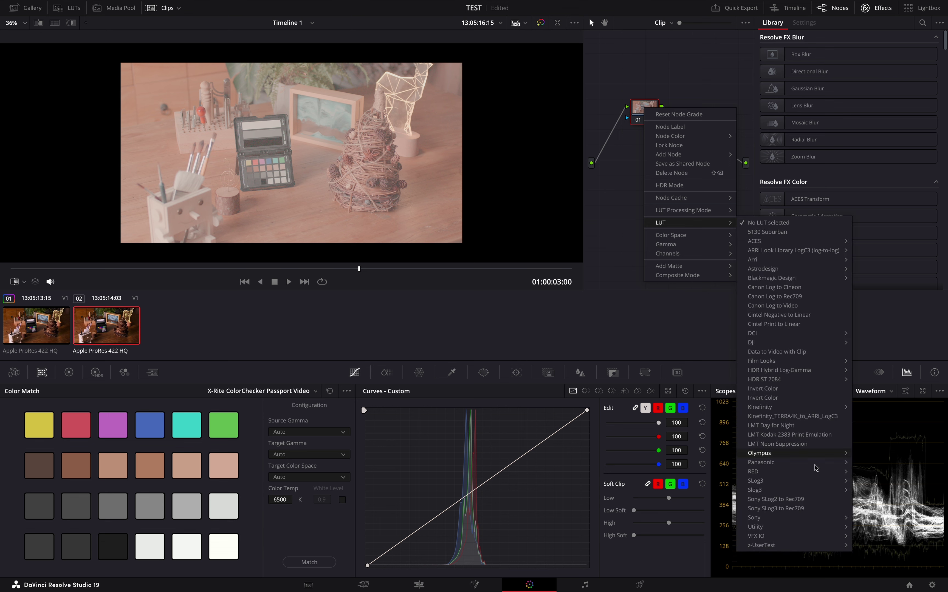
mouse_move(764, 546)
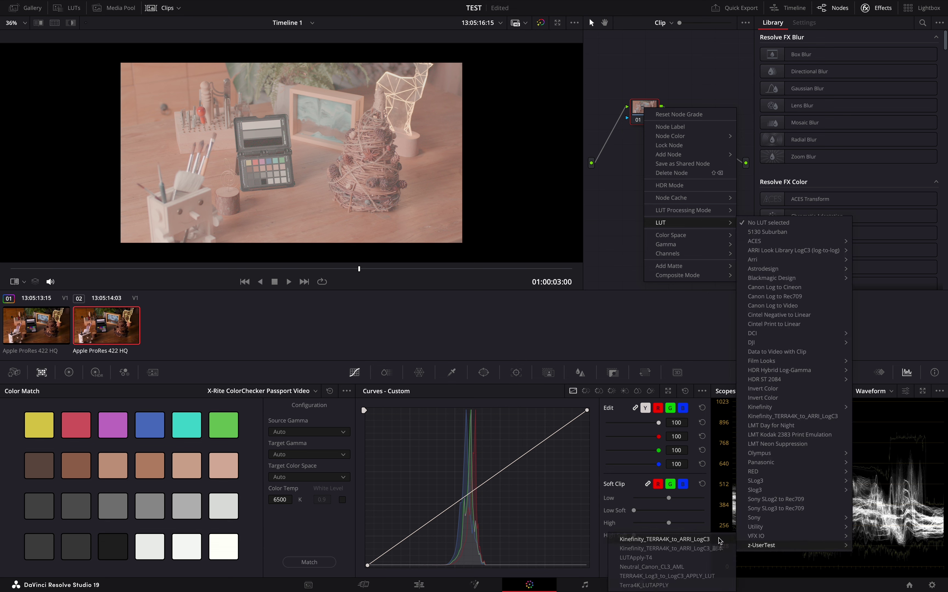
left_click(722, 540)
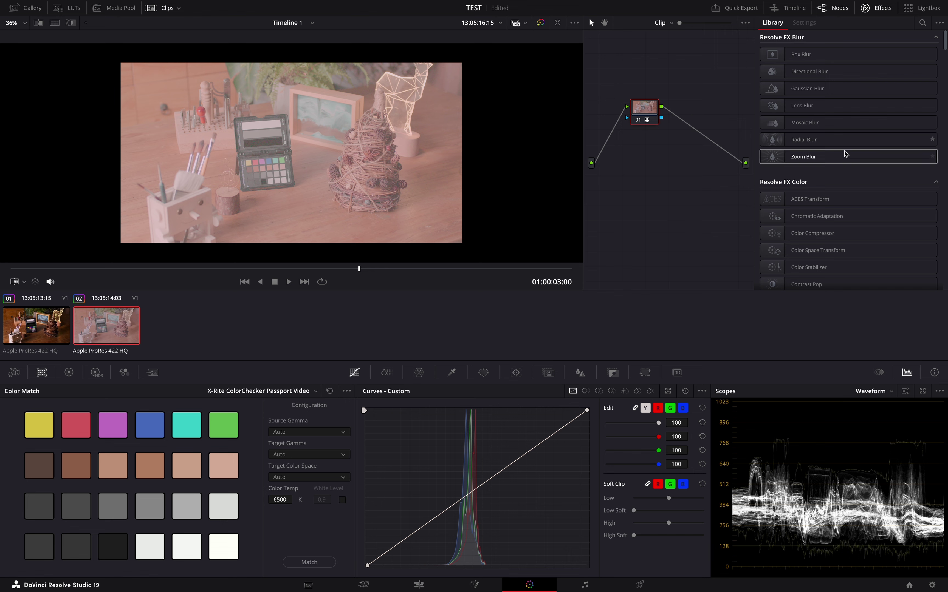
- Add a serial node after node 01 and apply the ACES Transform effect to it
left_click(923, 22)
key("alt+s")
type("a")
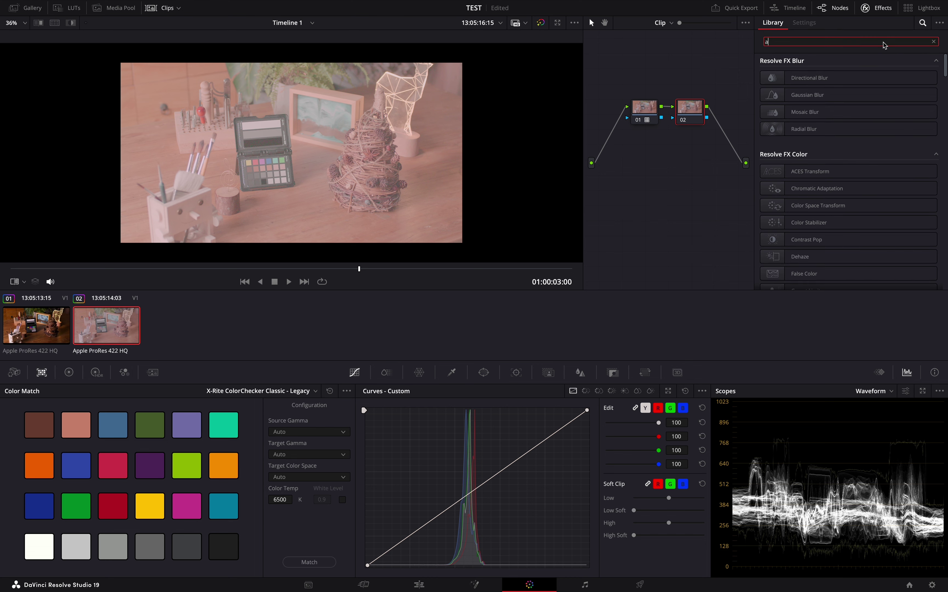
type("ces")
double_click(846, 78)
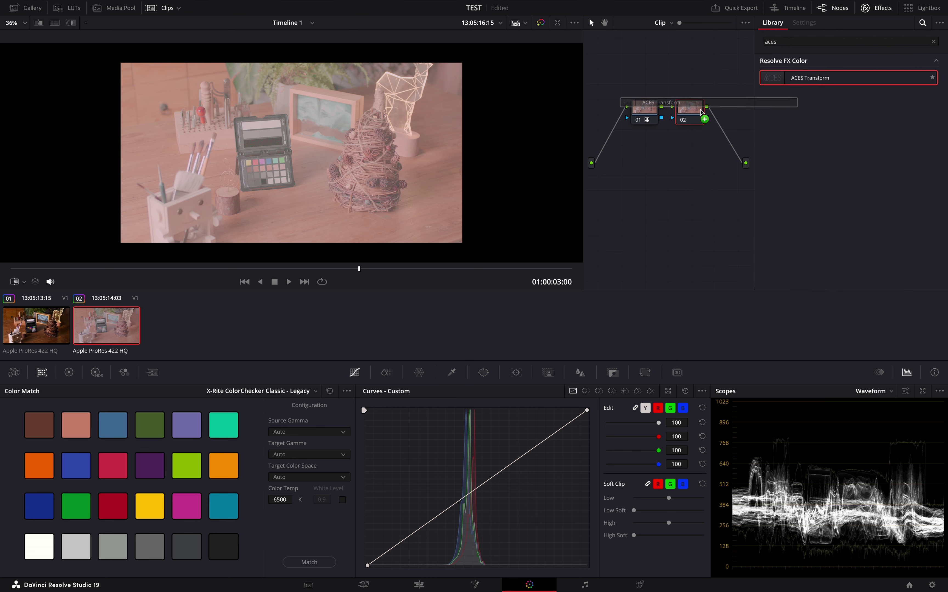
- Set the Input Transform of node 02's ACES Transform effect to ARRI LogC3
left_click(884, 102)
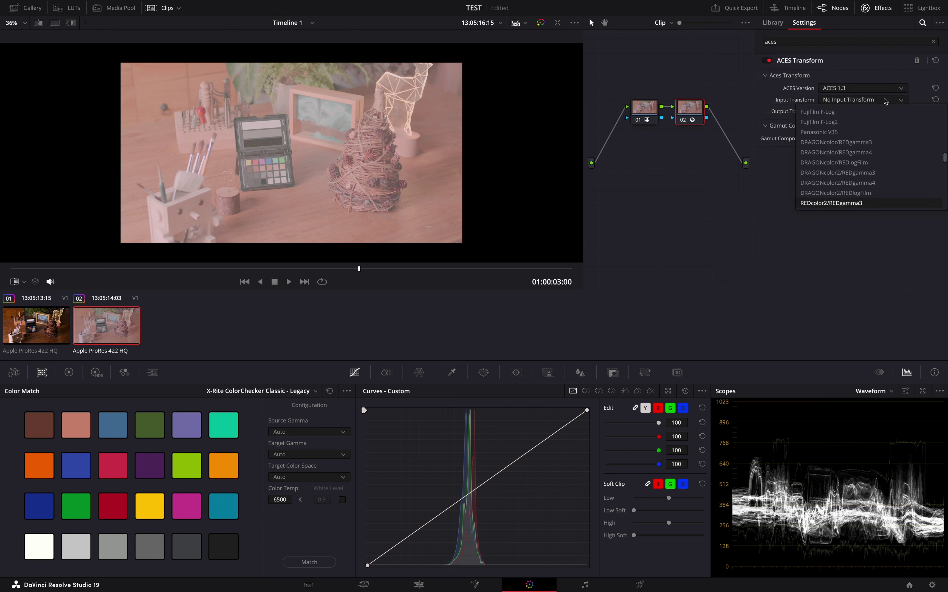
scroll(877, 157, "up", 10)
left_click(863, 132)
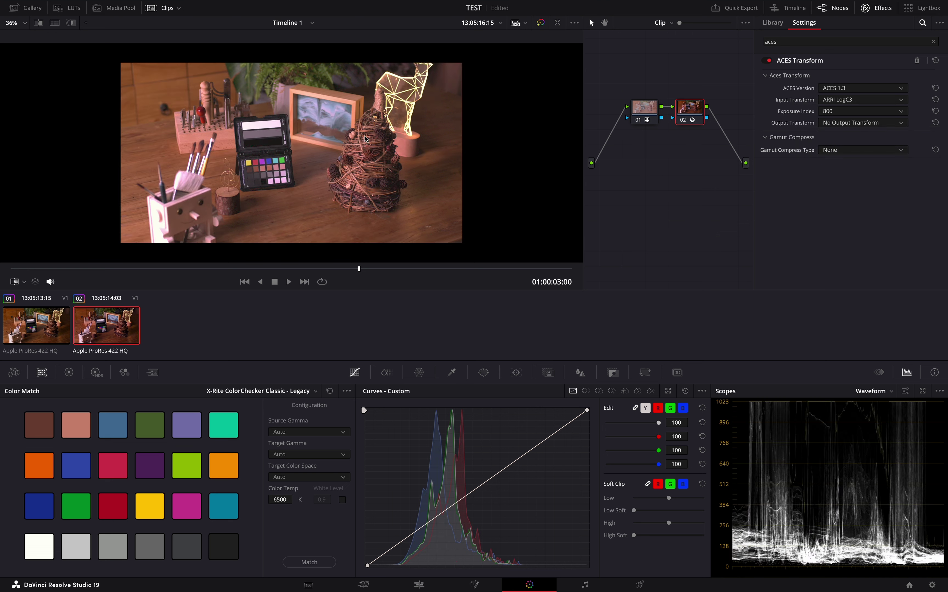
- Review the LUT choices available for node 01 without changing its LUT
left_click(649, 112)
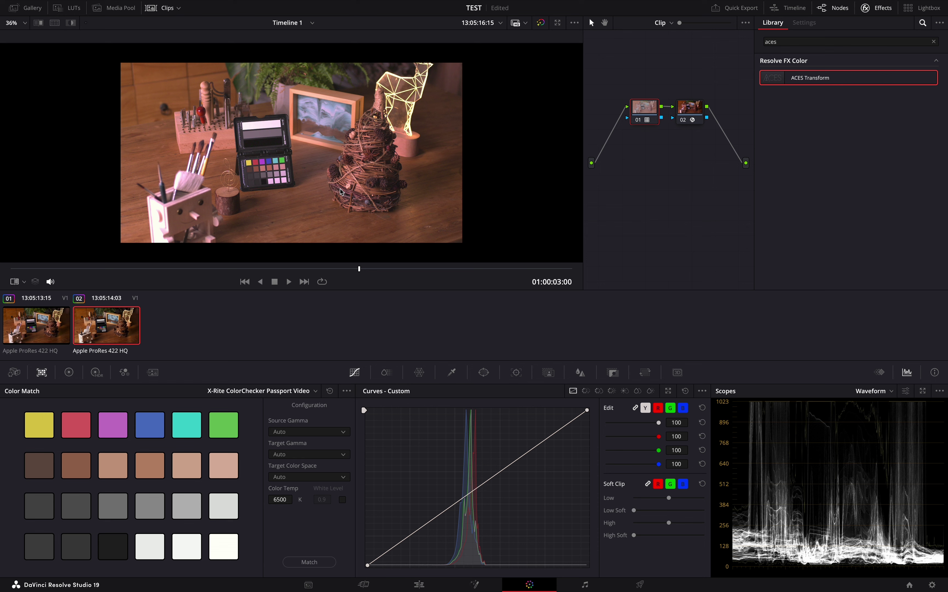
right_click(633, 117)
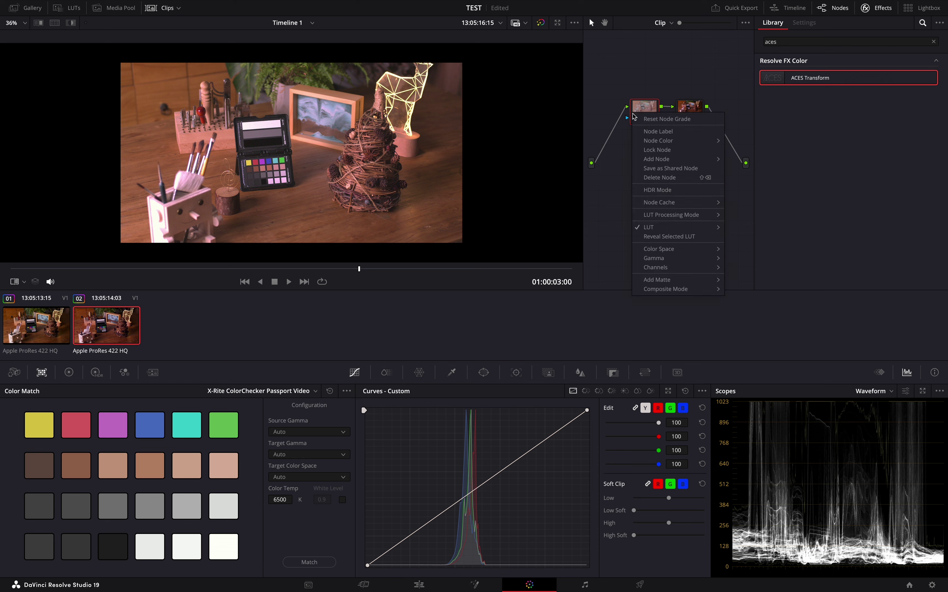
mouse_move(670, 231)
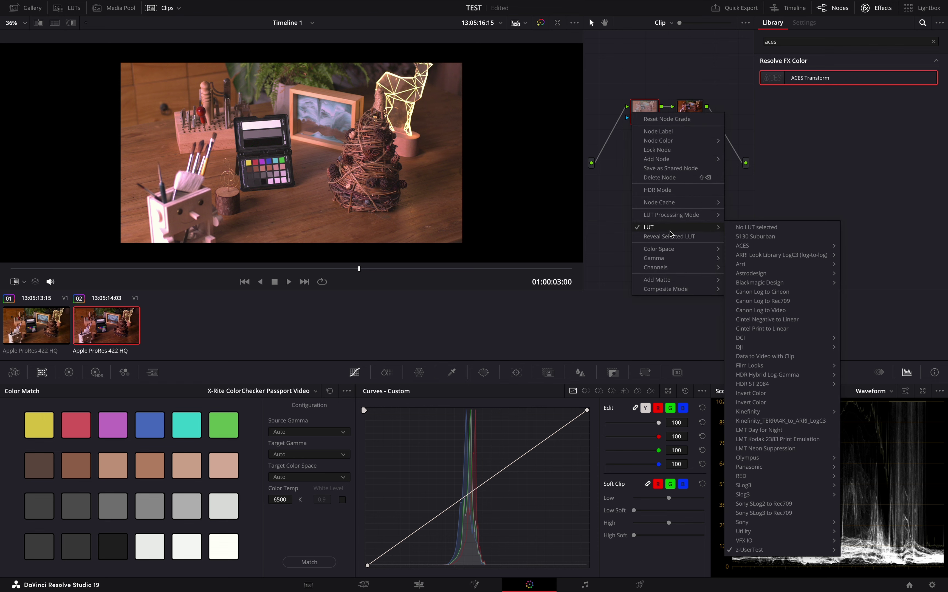
mouse_move(672, 282)
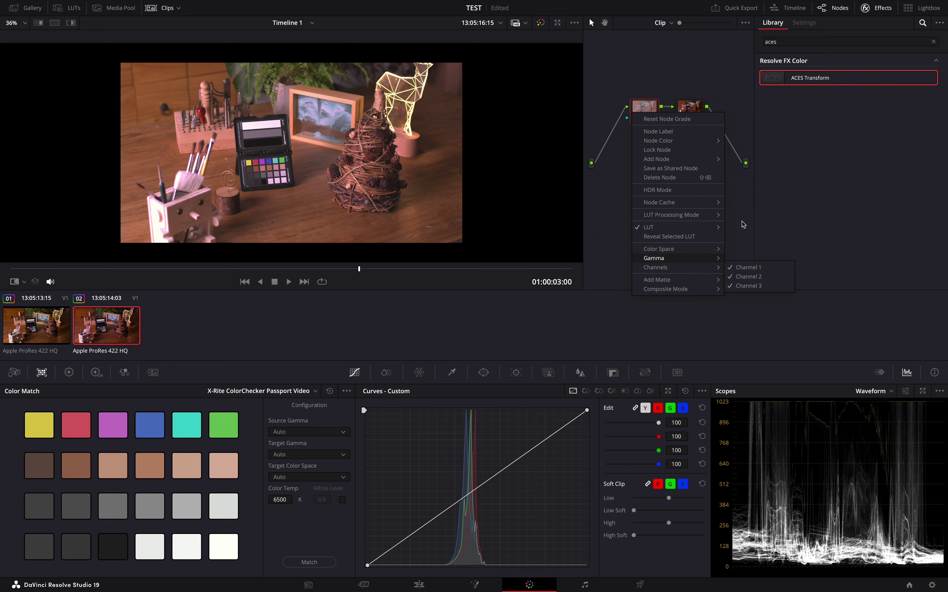
left_click(629, 80)
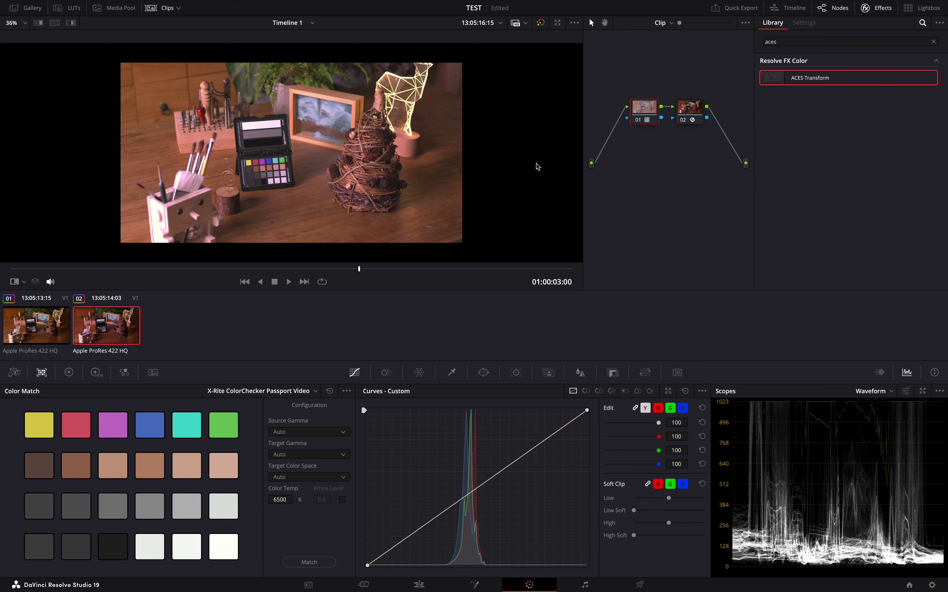
- Delete the first node carrying the LUT from clip 02's node graph and save the project
left_click_drag(703, 149, 614, 79)
left_click(656, 153)
left_click_drag(657, 153, 609, 77)
key("BackSpace")
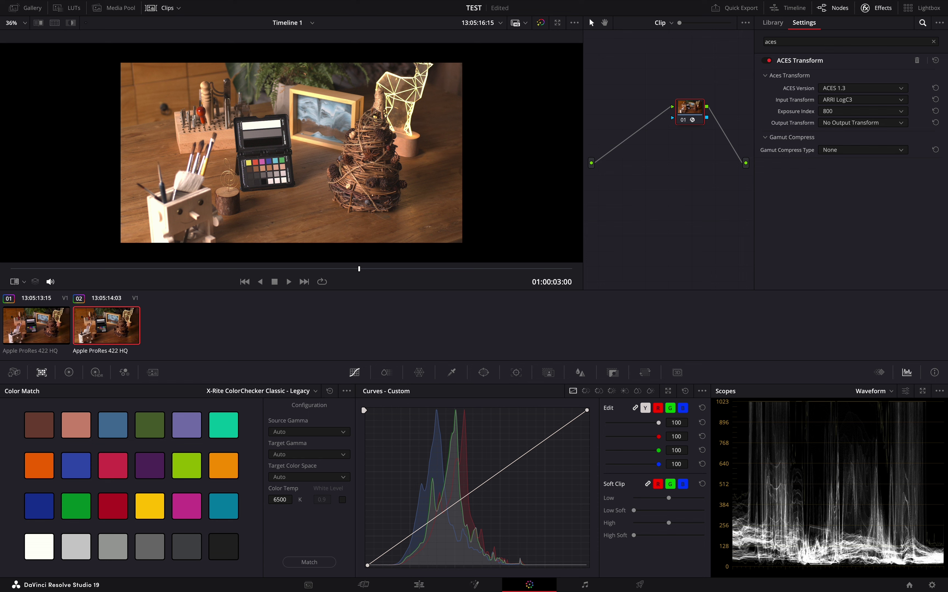
key("super+s")
- Apply the z-UserTest LUT Kinefinity_TERRA4K_to_ARRI_LogC3 to clip 02 at clip level
right_click(108, 329)
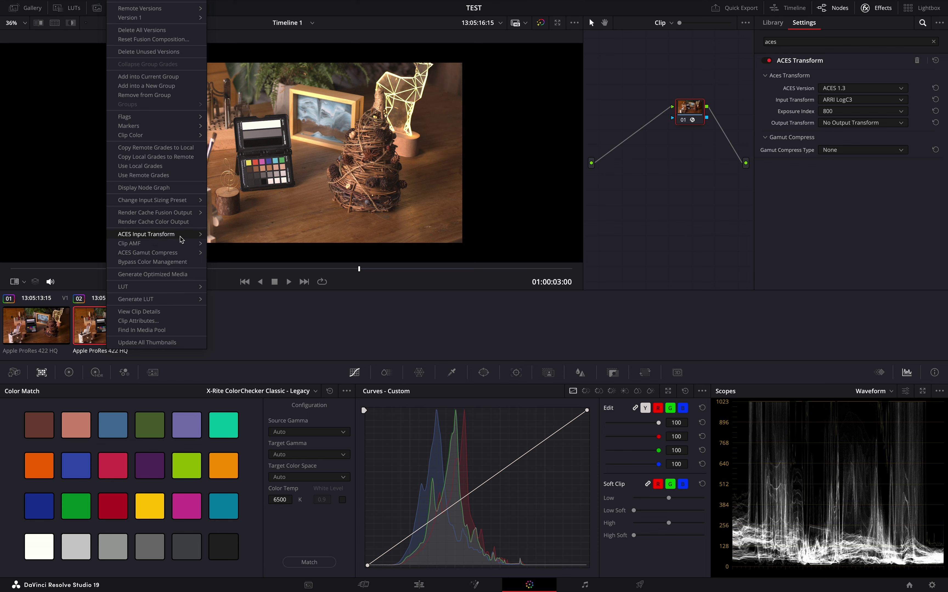
mouse_move(156, 234)
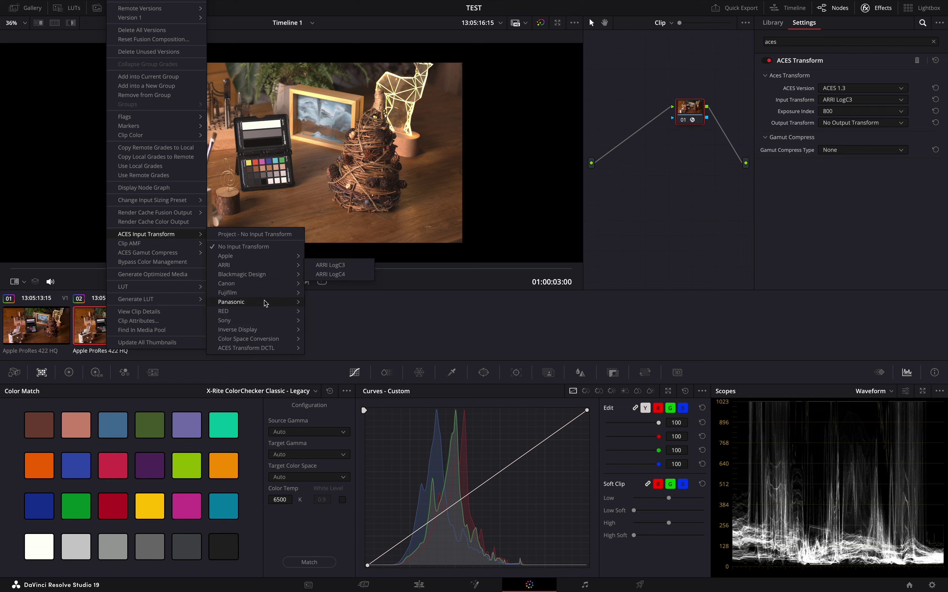
mouse_move(200, 287)
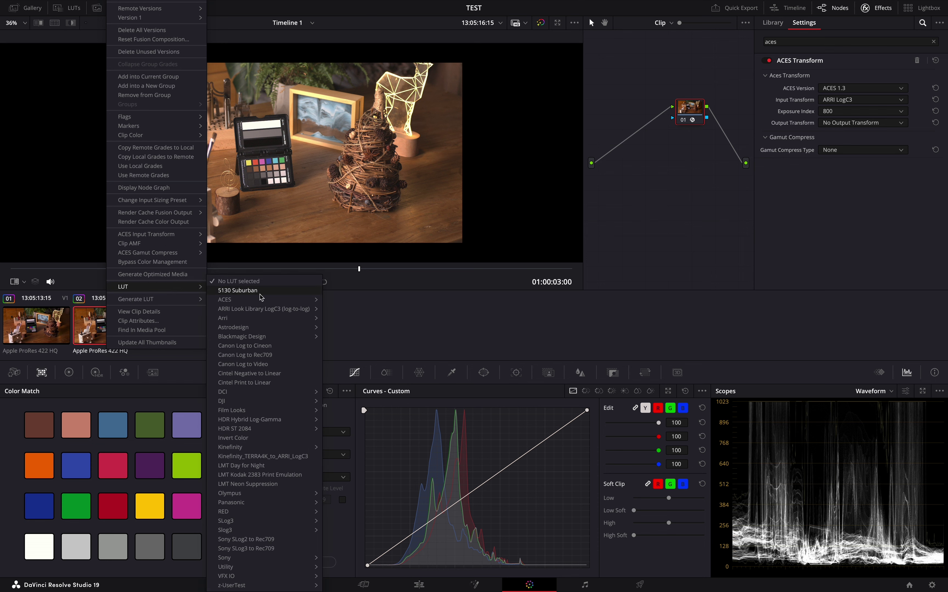
mouse_move(298, 586)
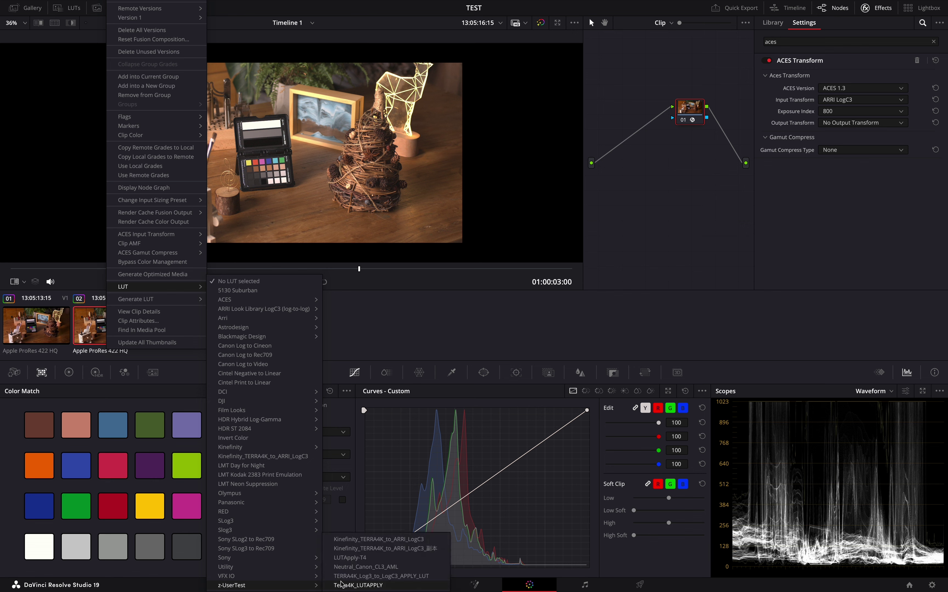
left_click(368, 540)
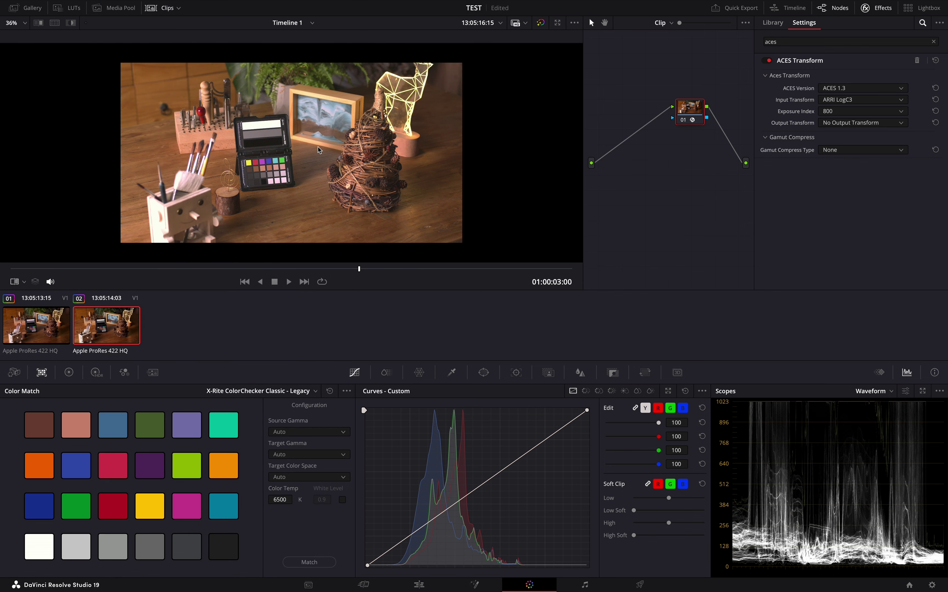
- Examine the colour chart patches and their surroundings in the viewer at several magnifications
scroll(280, 172, "up", 10)
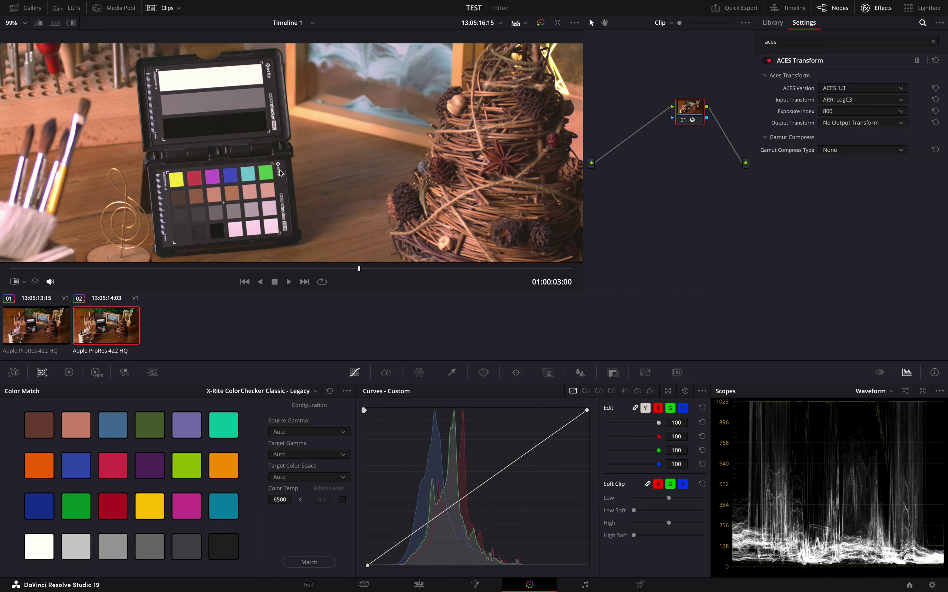
scroll(280, 172, "up", 6)
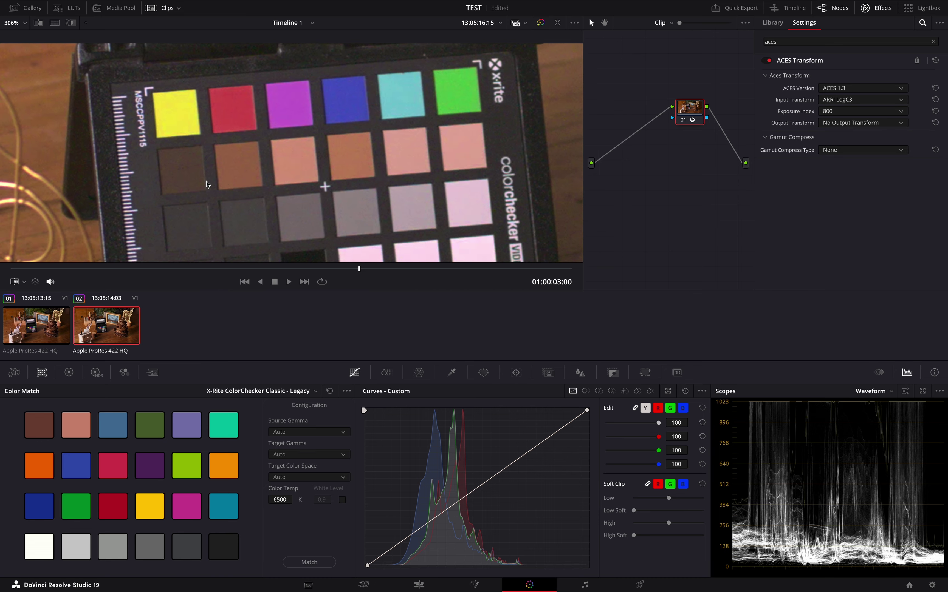
scroll(296, 179, "left", 5)
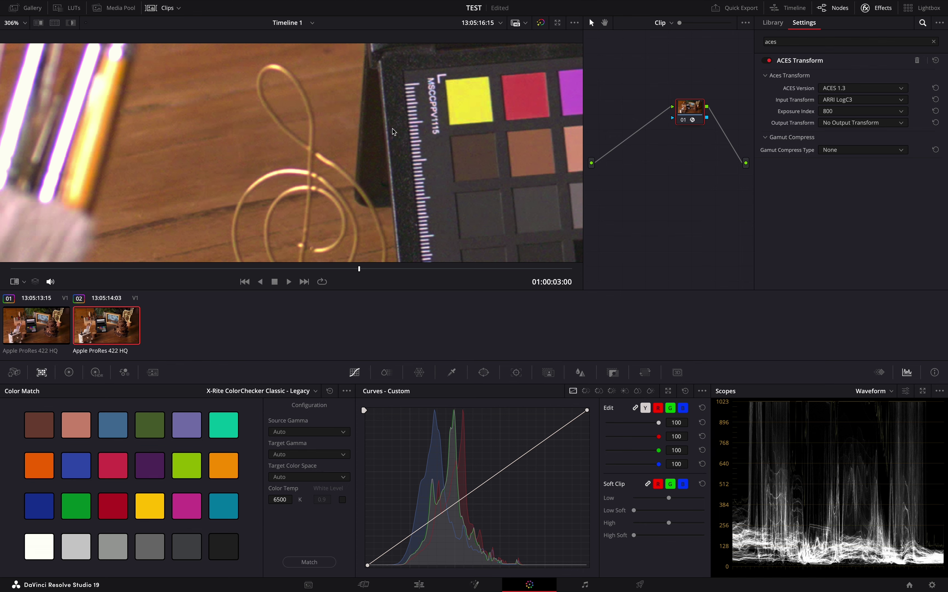
scroll(391, 132, "right", 6)
scroll(390, 131, "down", 3)
scroll(391, 133, "down", 6)
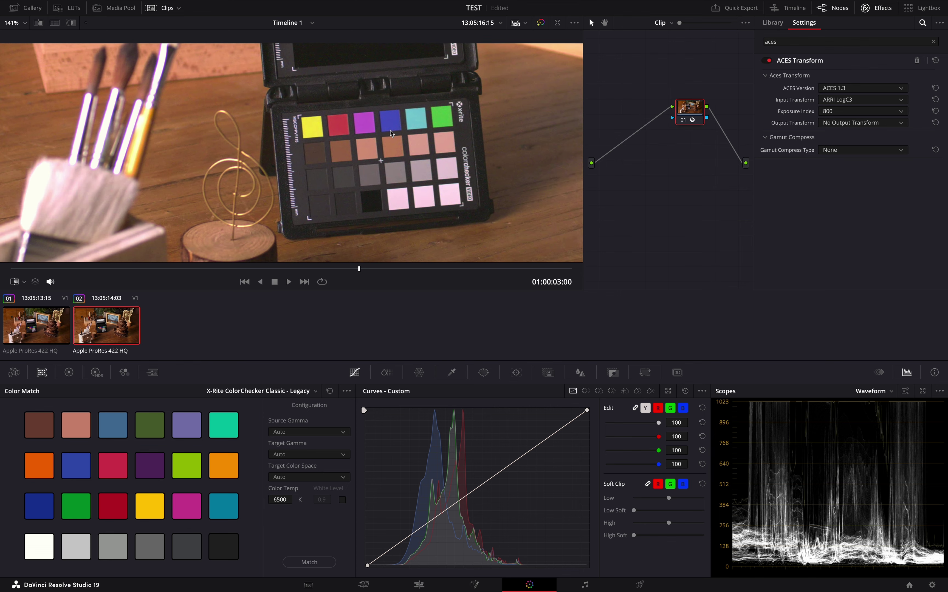
scroll(391, 135, "down", 2)
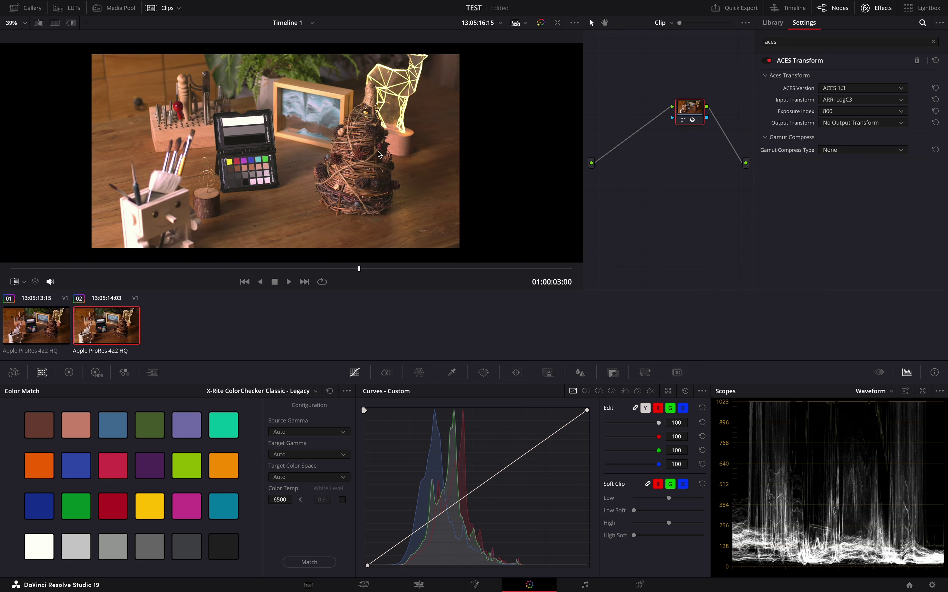
- Switch to the Media page and check the ACES input transform choices for the source clip PRJ-0001-027-A1-8409.mov
left_click(319, 587)
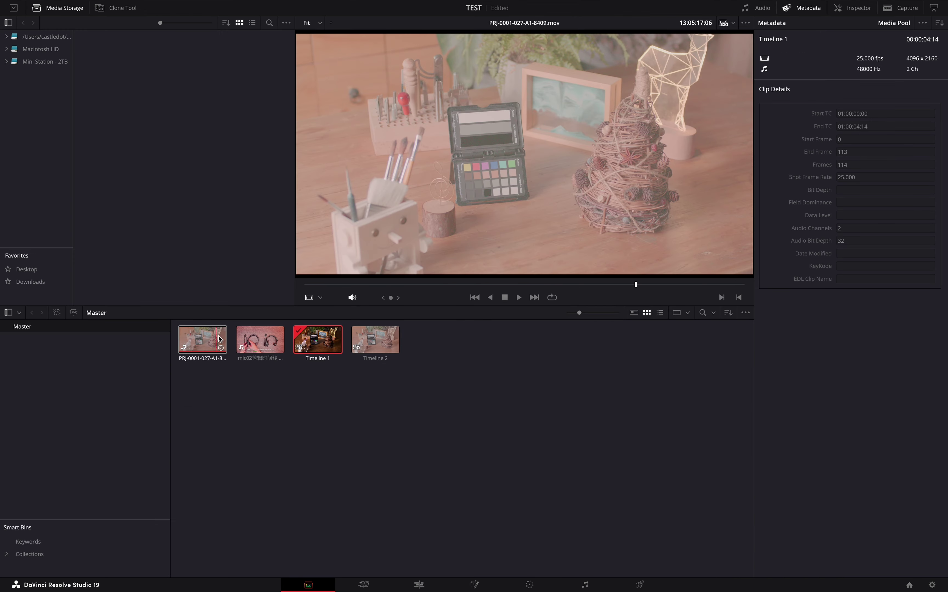
left_click(203, 346)
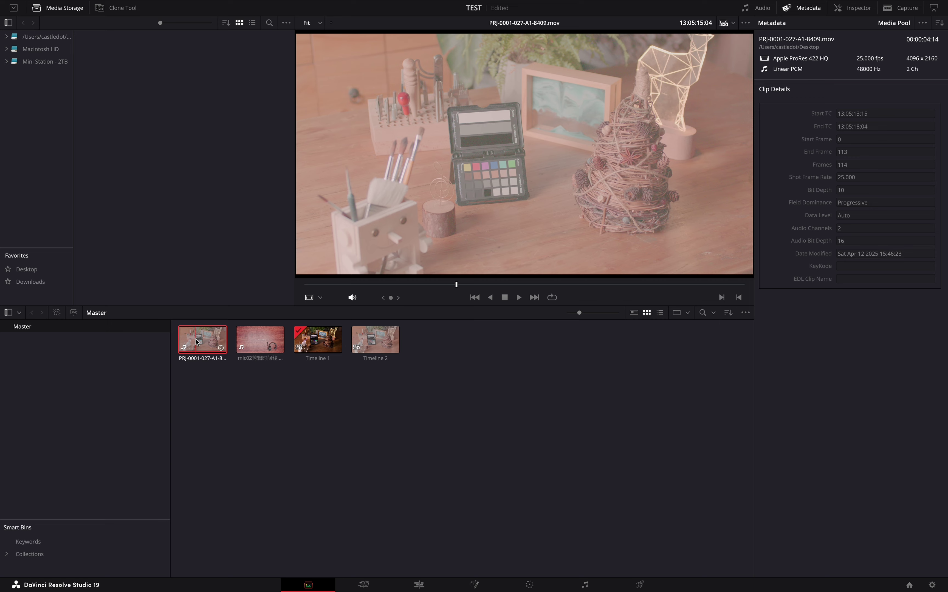
right_click(196, 342)
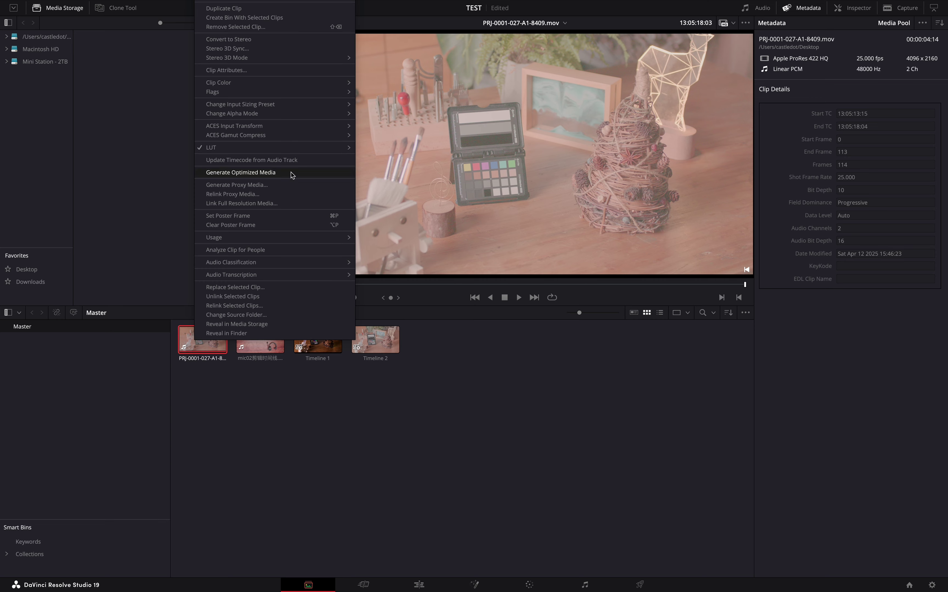
mouse_move(313, 126)
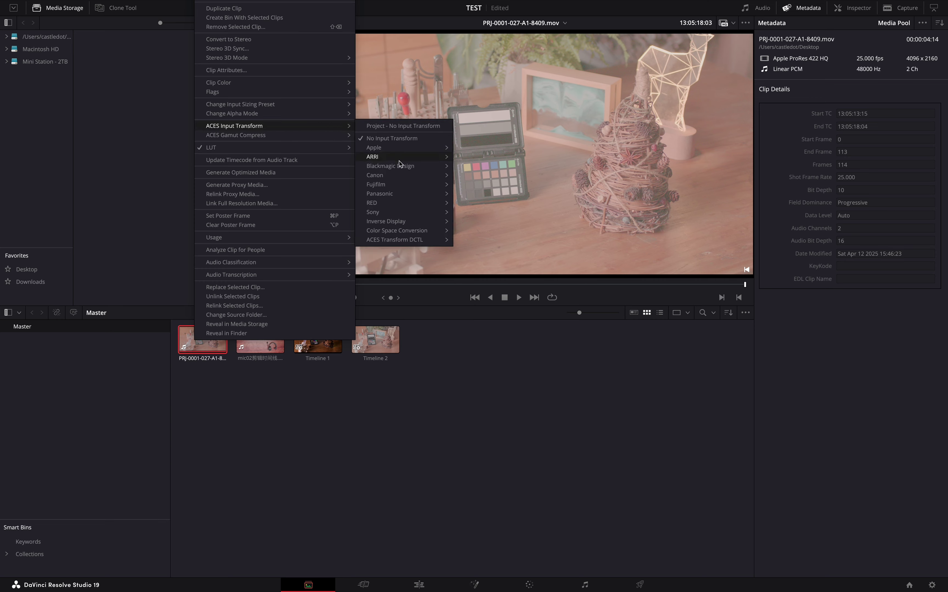
left_click(211, 350)
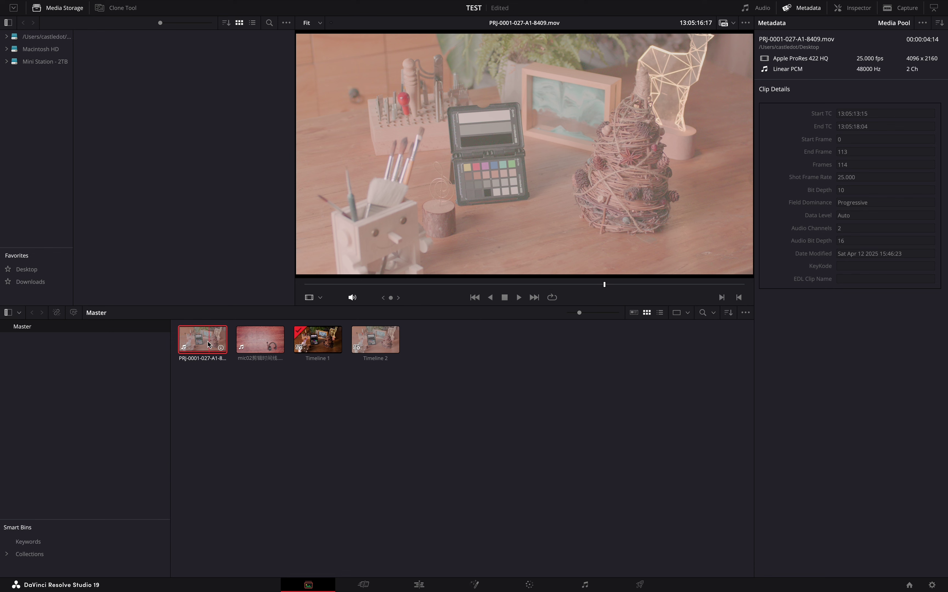
- Set the ACES input transform of the source clip PRJ-0001-027-A1-8409.mov to ACES Transform DCTL 8. EI800
right_click(190, 345)
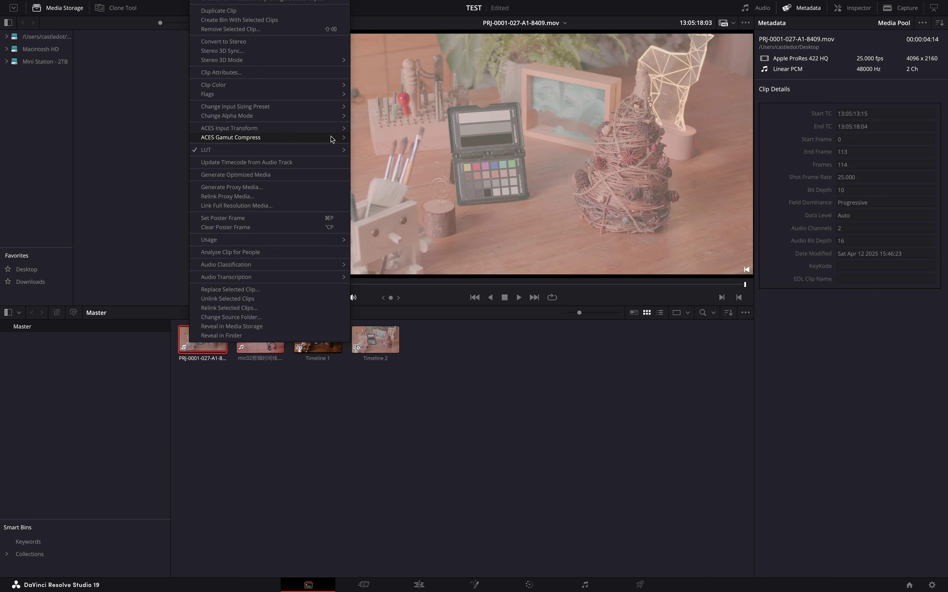
mouse_move(333, 128)
mouse_move(415, 242)
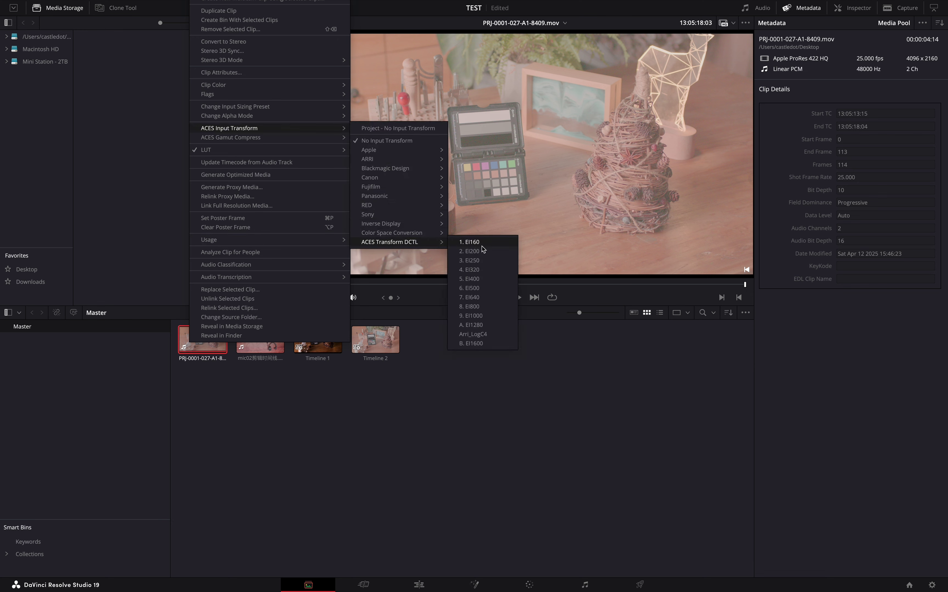
left_click(490, 308)
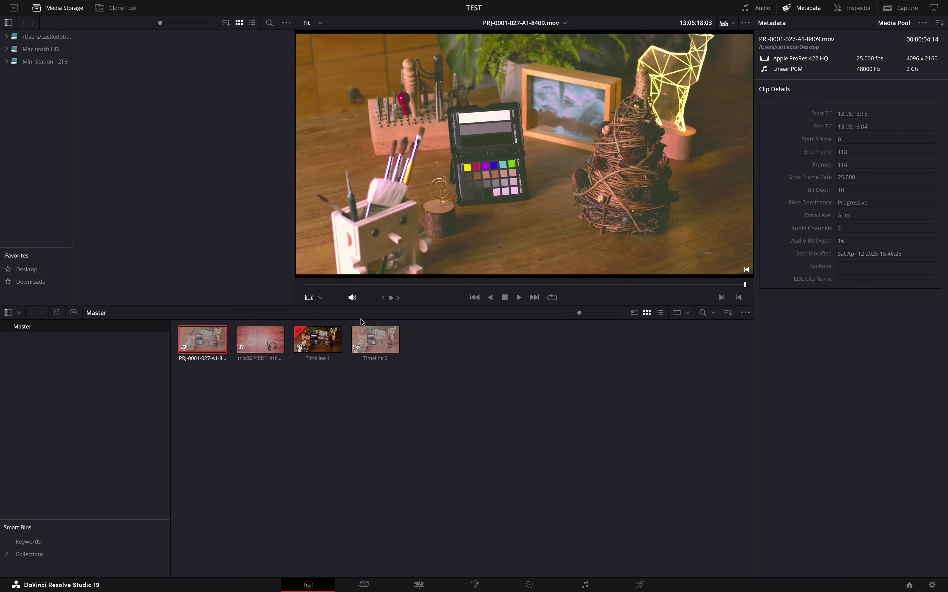
- Remove the LUT assigned to the source clip PRJ-0001-027-A1-8409.mov by choosing No LUT selected
right_click(193, 349)
mouse_move(296, 157)
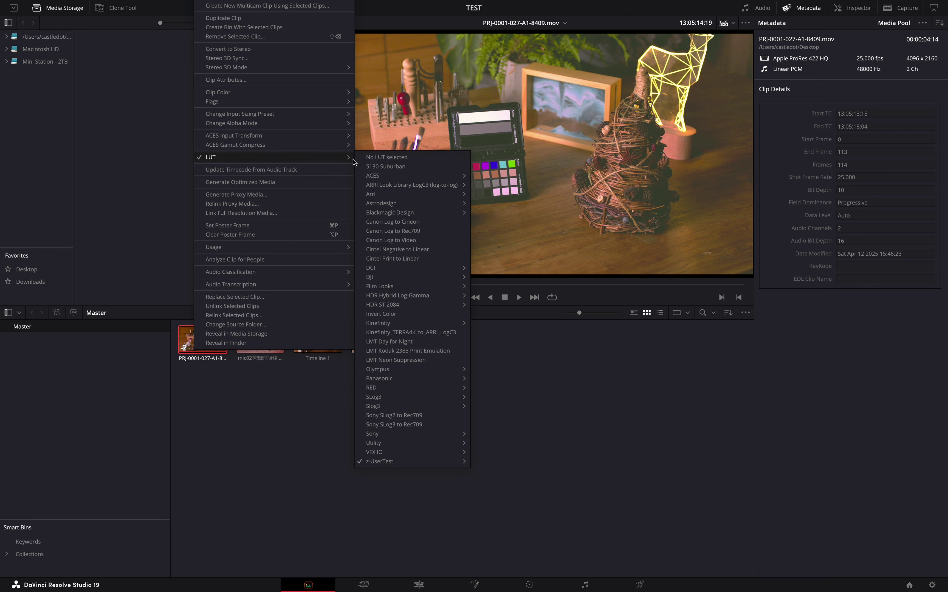
left_click(384, 159)
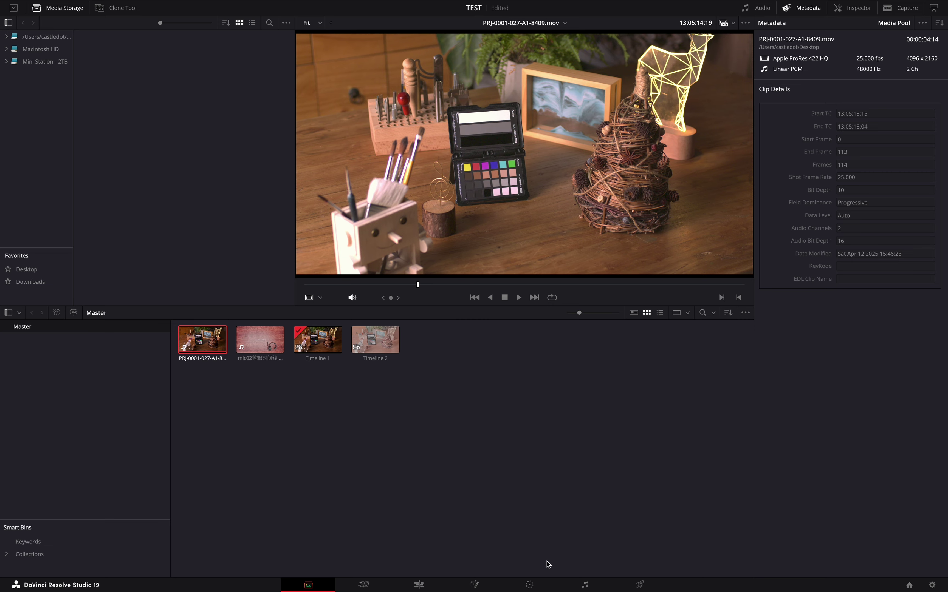
- Switch to the Color page and reset the second clip's node graph to clear the ACES Transform effect
left_click(529, 584)
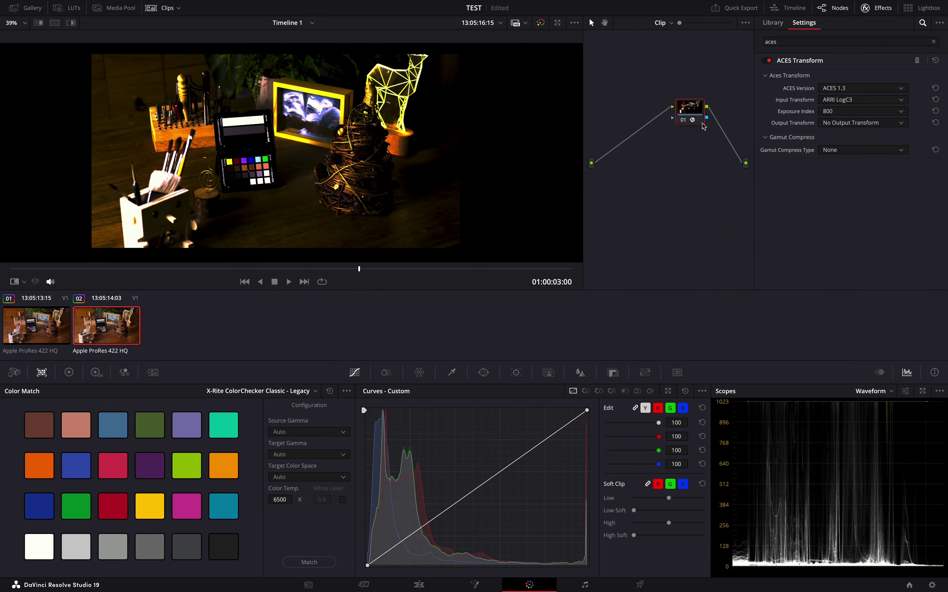
right_click(698, 169)
left_click(713, 176)
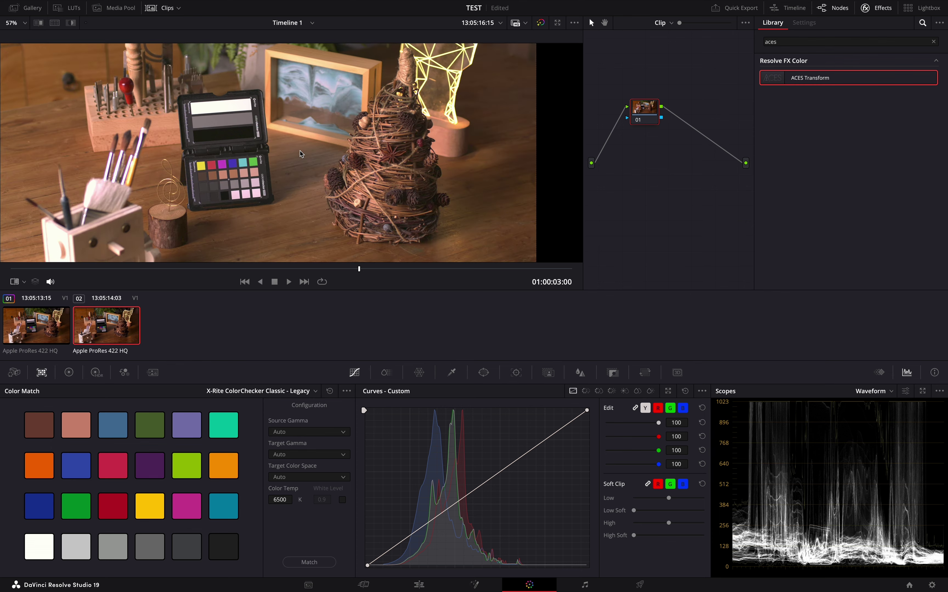
- Examine the colour chart patches and the wire ornament beside the chart in the viewer at several magnifications
scroll(300, 152, "up", 15)
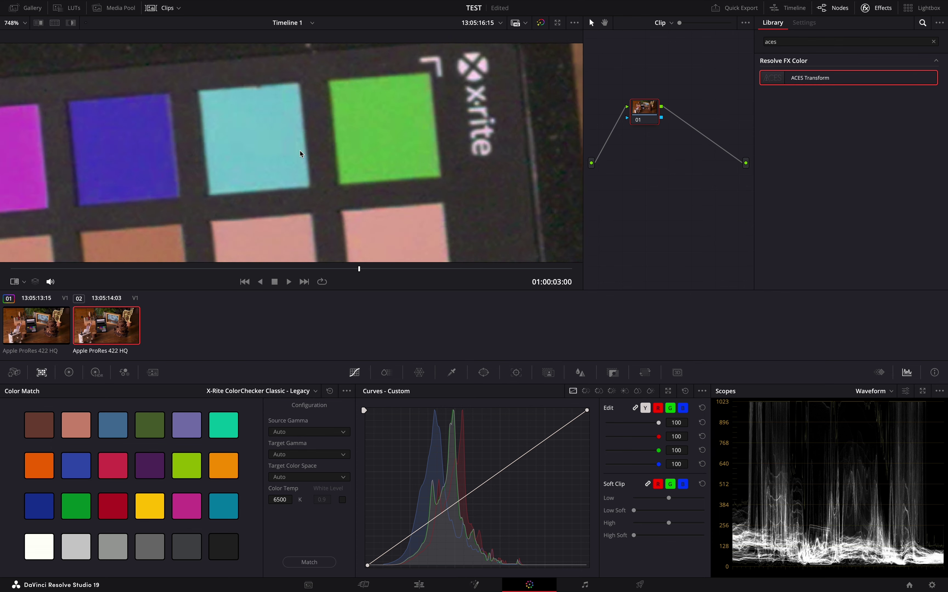
scroll(300, 151, "down", 5)
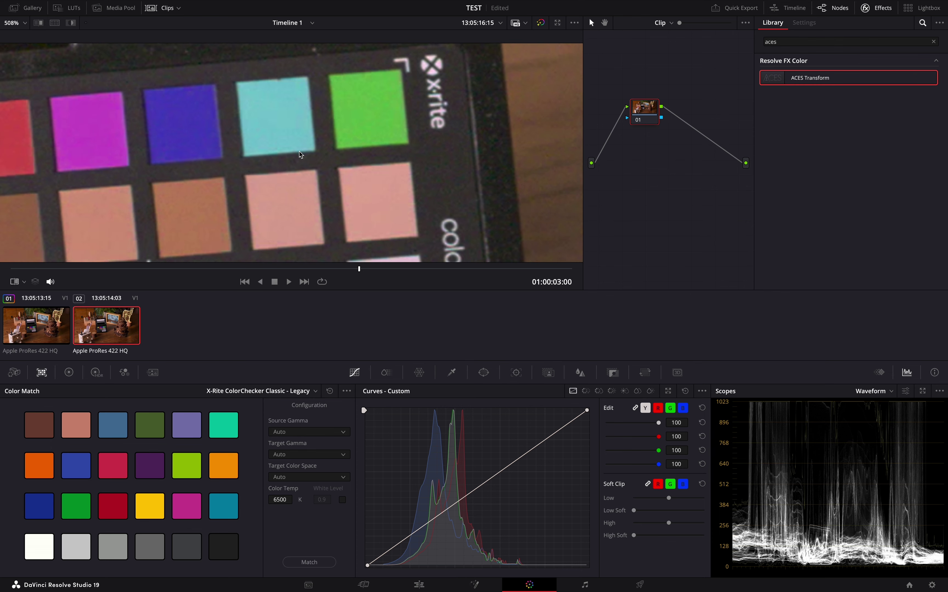
scroll(300, 154, "down", 6)
scroll(300, 155, "up", 2)
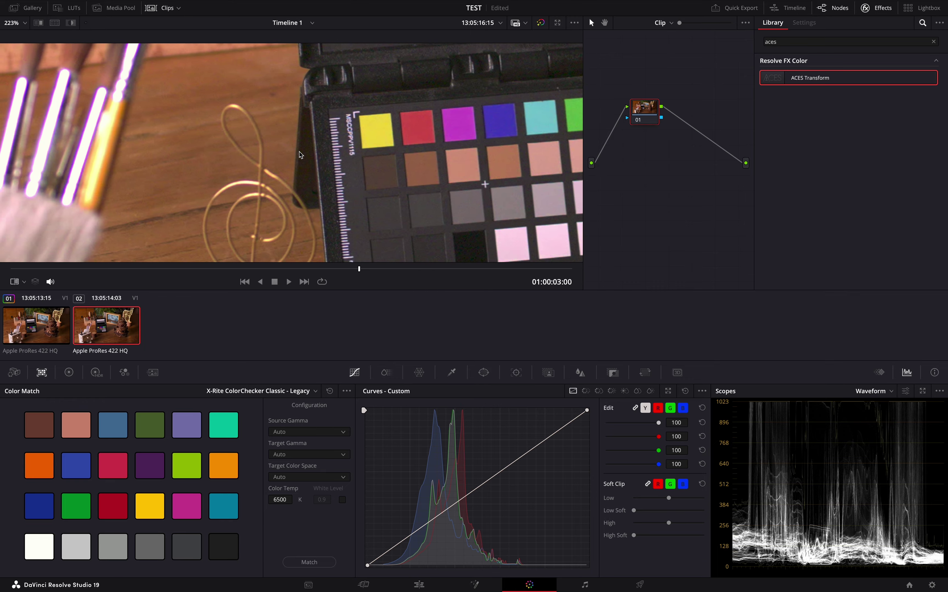
scroll(220, 188, "up", 5)
scroll(176, 219, "down", 2)
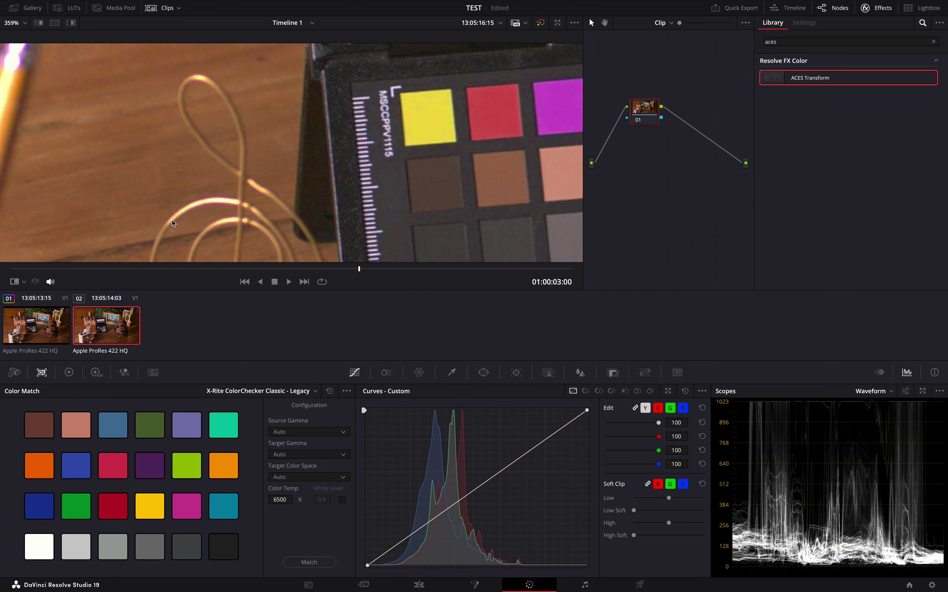
scroll(172, 221, "up", 5)
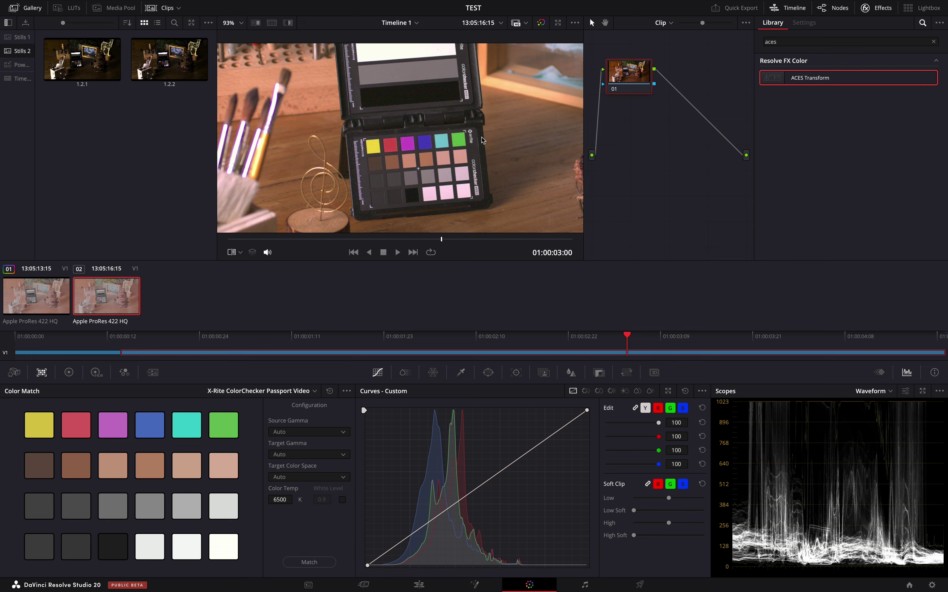
scroll(492, 127, "up", 5)
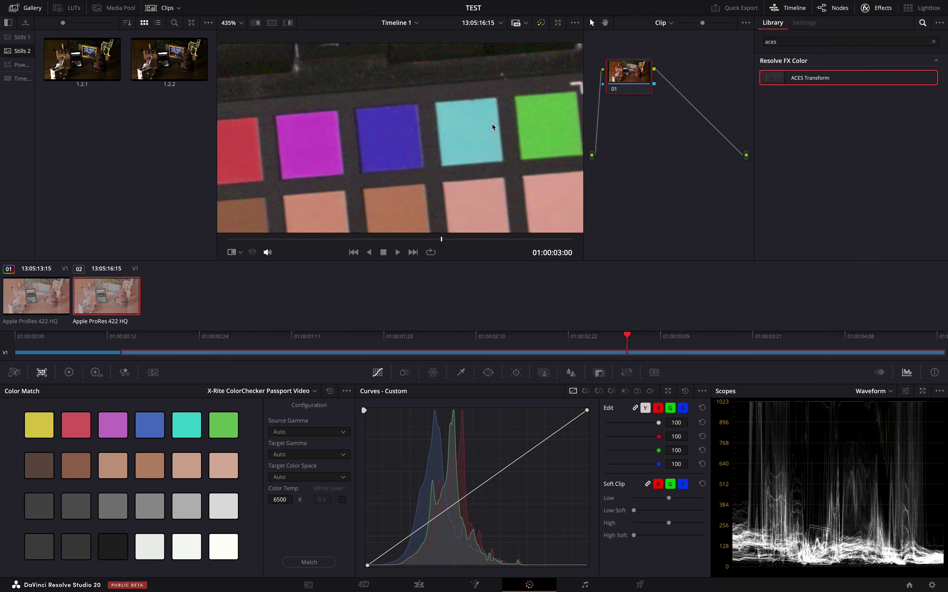
scroll(493, 127, "down", 1)
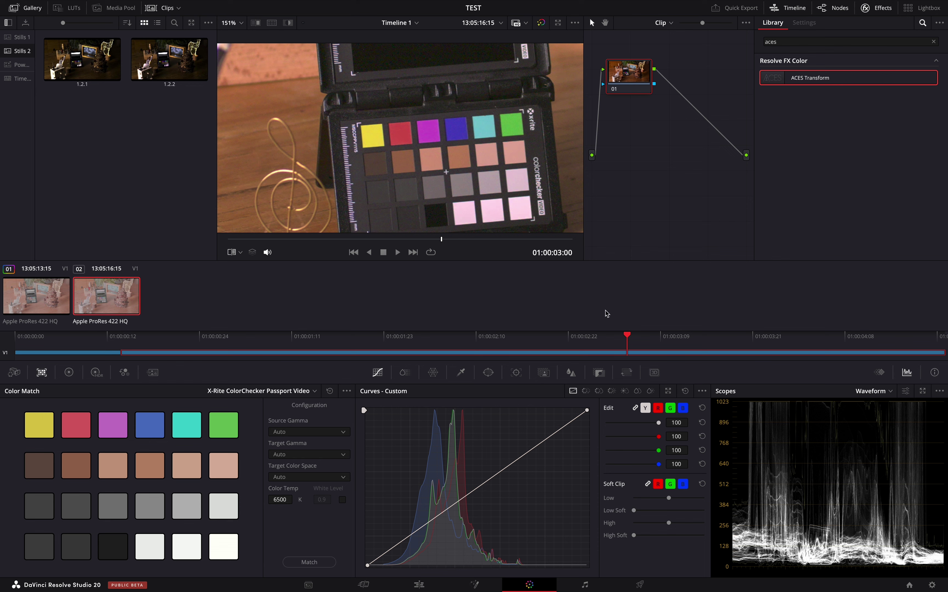
- Check the ACES Transform DCTL choices for the second clip's ACES input transform and inspect the colour chart
right_click(126, 310)
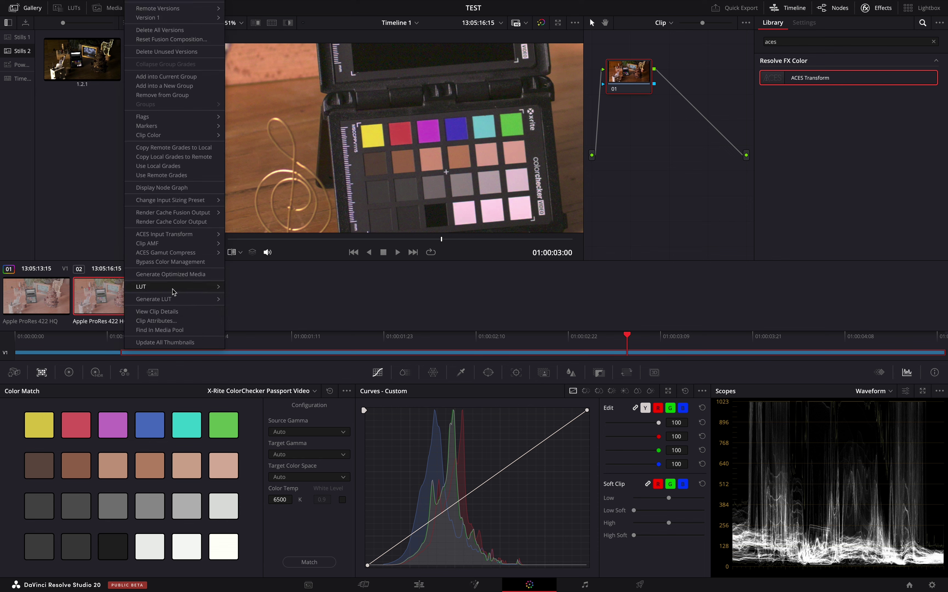
mouse_move(188, 234)
mouse_move(304, 354)
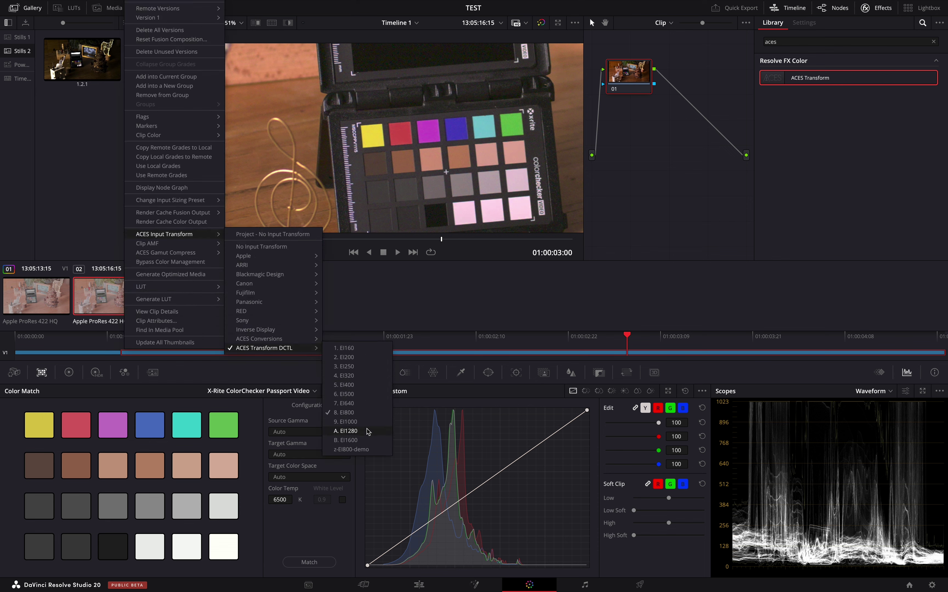
left_click(697, 179)
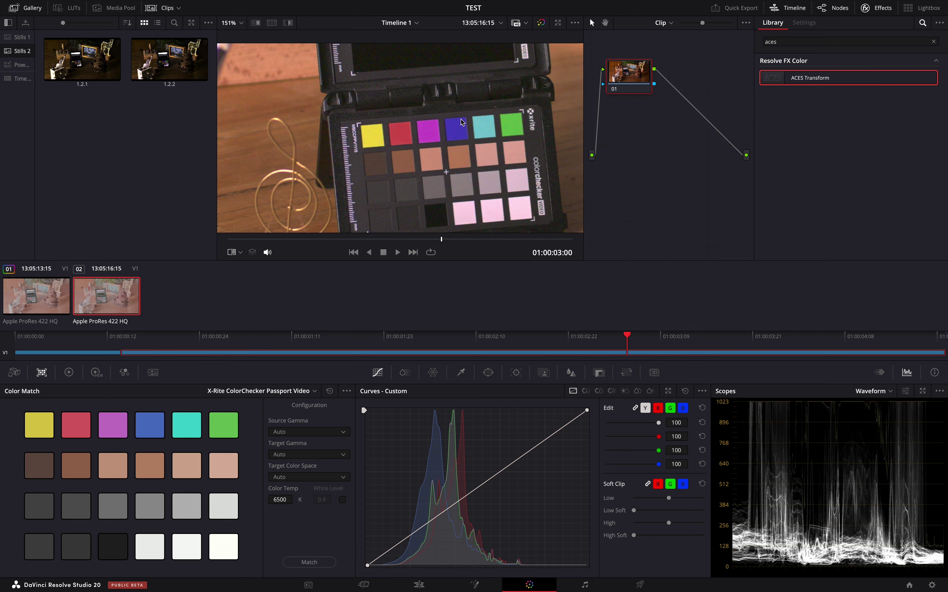
scroll(464, 129, "down", 5)
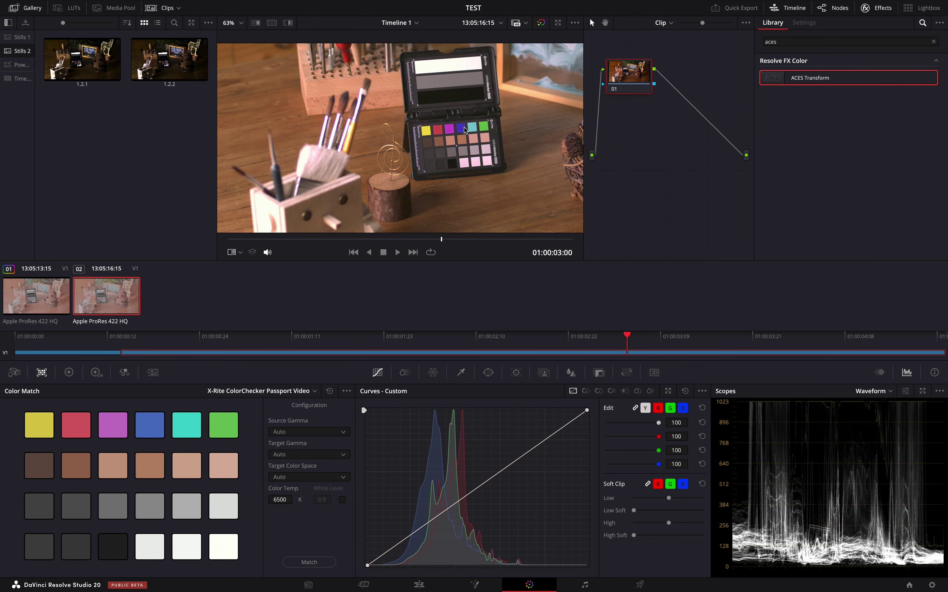
scroll(466, 130, "up", 5)
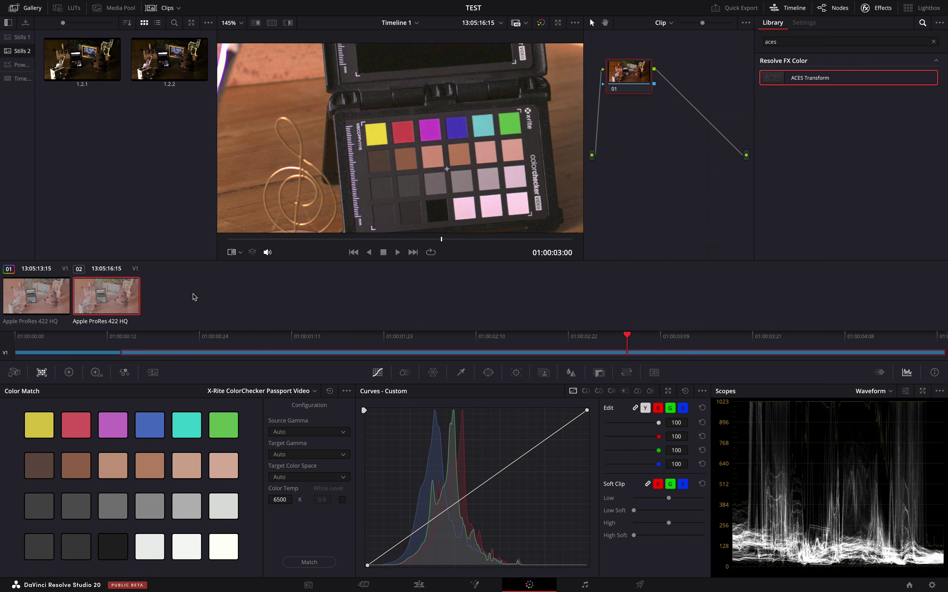
- Check the second clip's LUT assignment and the LUTs available in the z-UserTest folder
right_click(650, 206)
key("Escape")
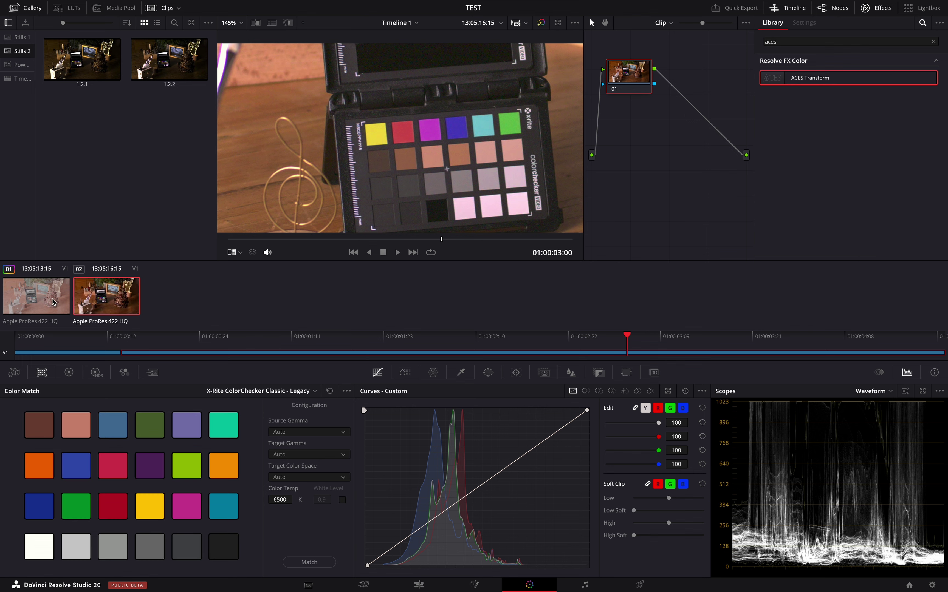
right_click(96, 302)
mouse_move(159, 287)
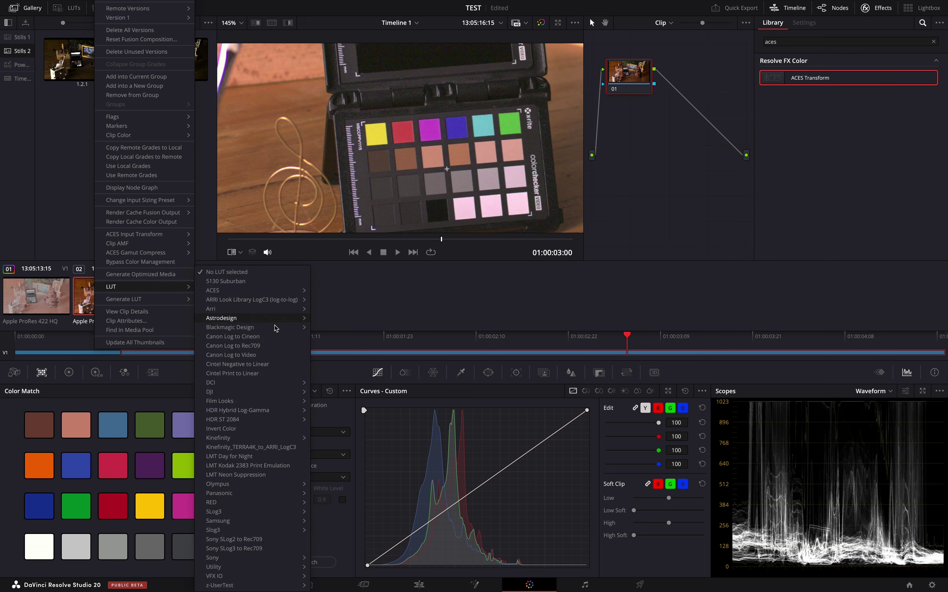
mouse_move(291, 586)
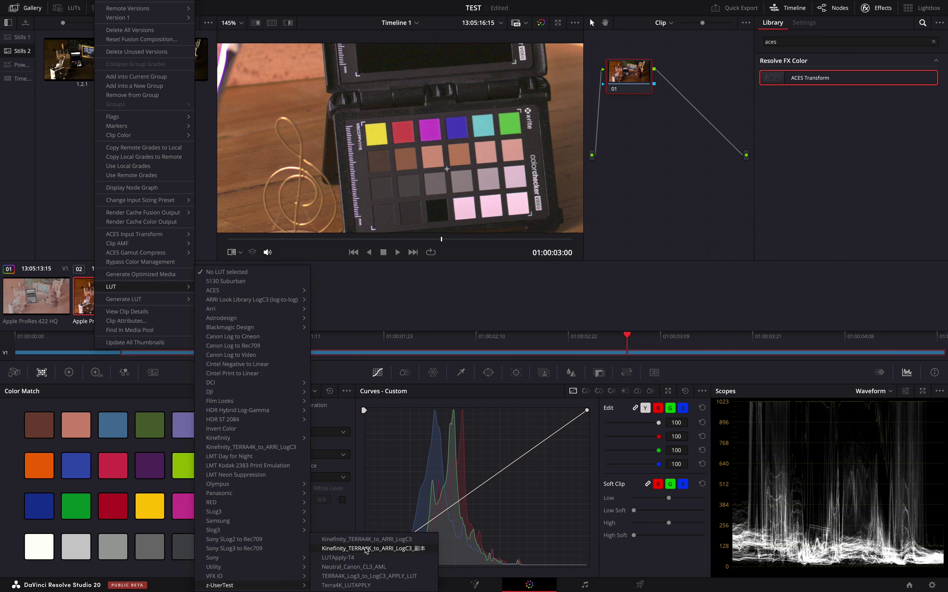
- Grab a still of the current frame and set the second clip's ACES input transform to No Input Transform
right_click(476, 159)
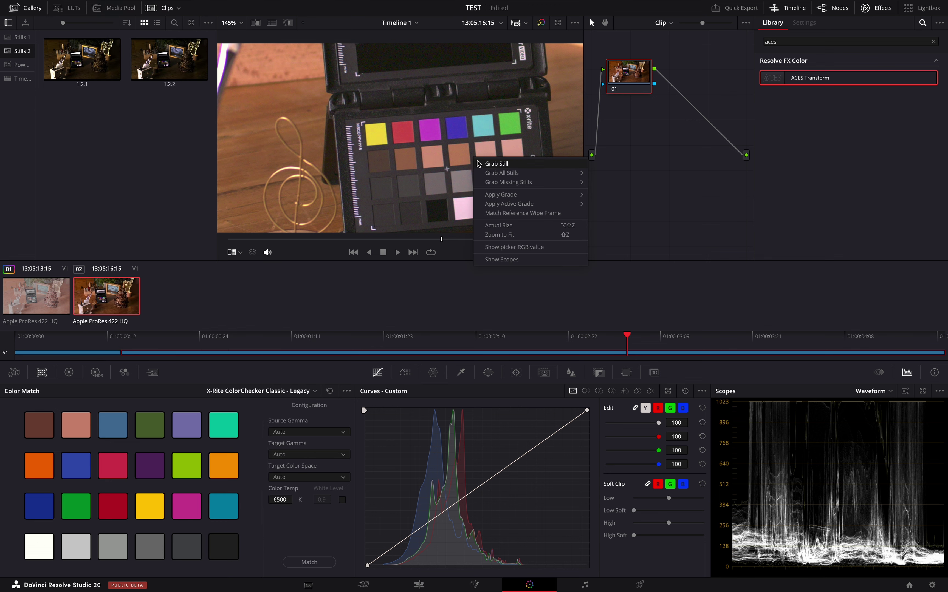
left_click(486, 165)
right_click(115, 302)
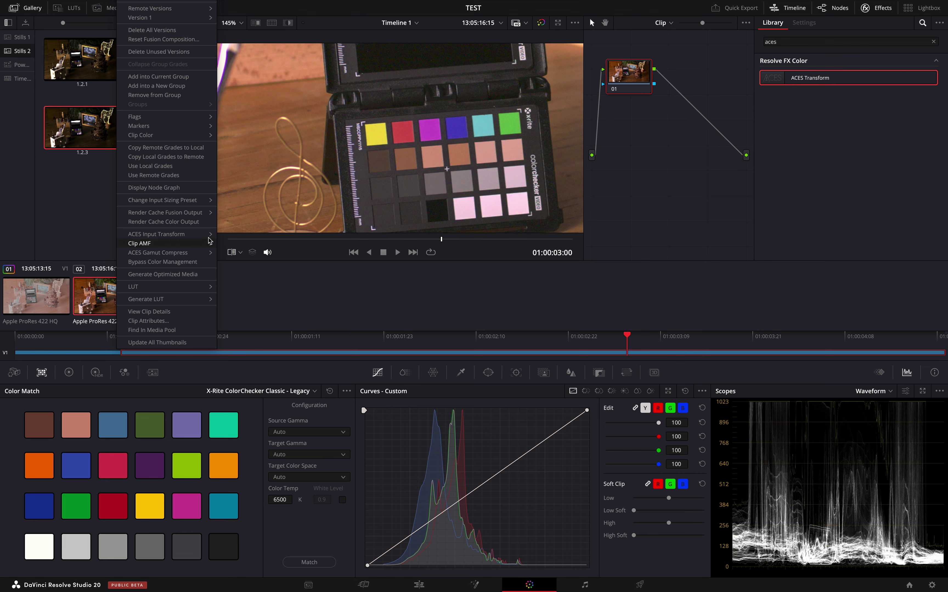
mouse_move(208, 236)
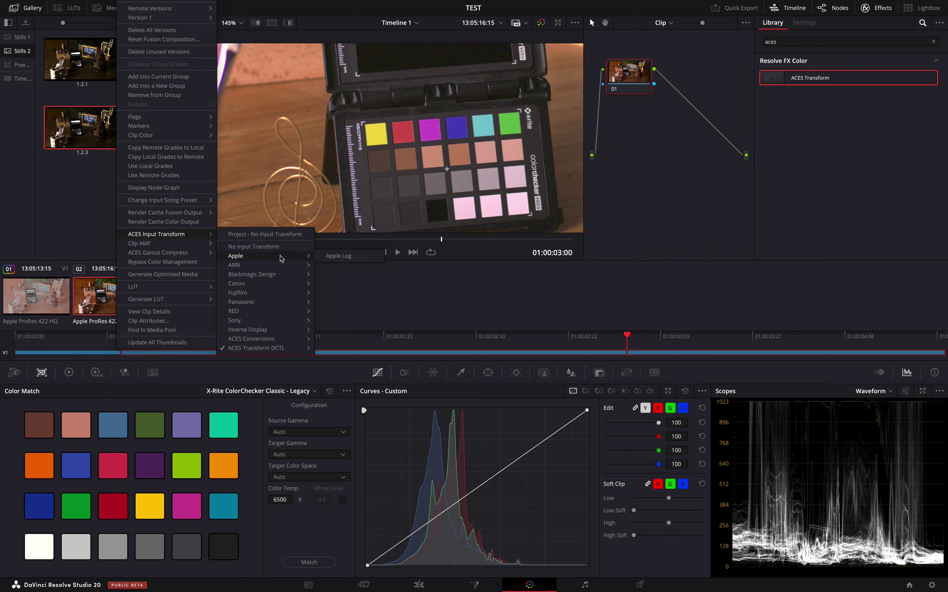
left_click(292, 247)
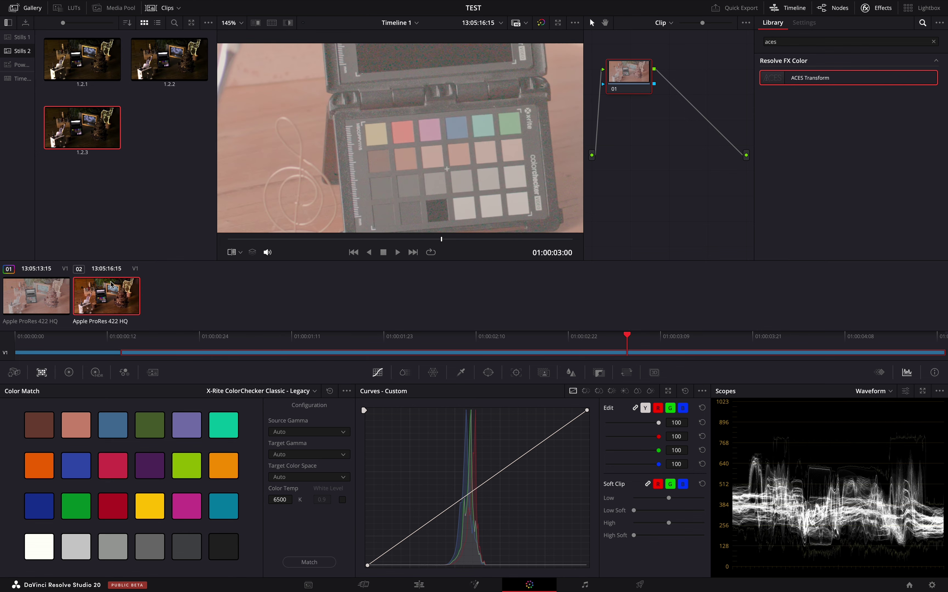
- Assign the Kinefinity_TERRA4K_to_ARRI_LogC3 LUT from the z-UserTest folder to the second clip
right_click(105, 288)
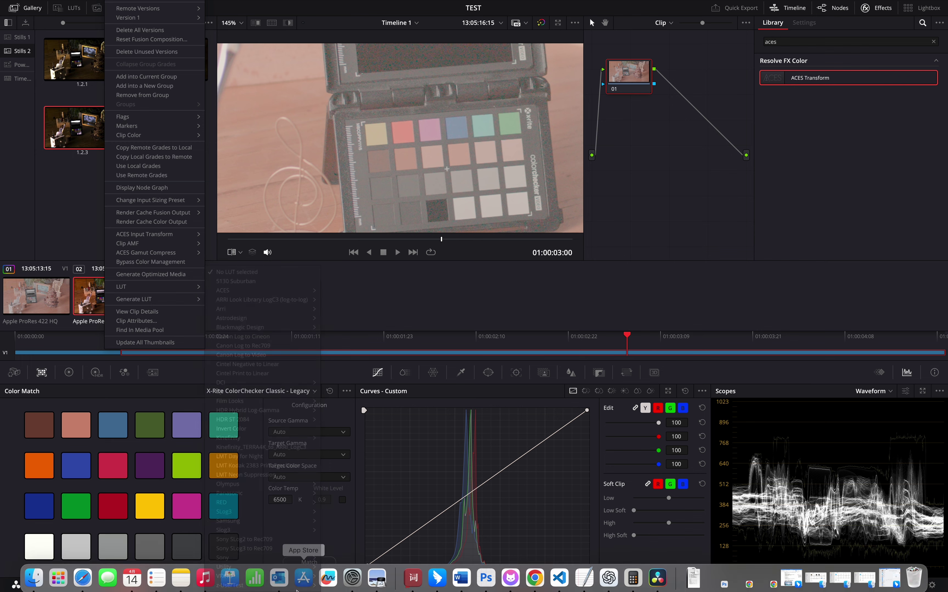
mouse_move(179, 287)
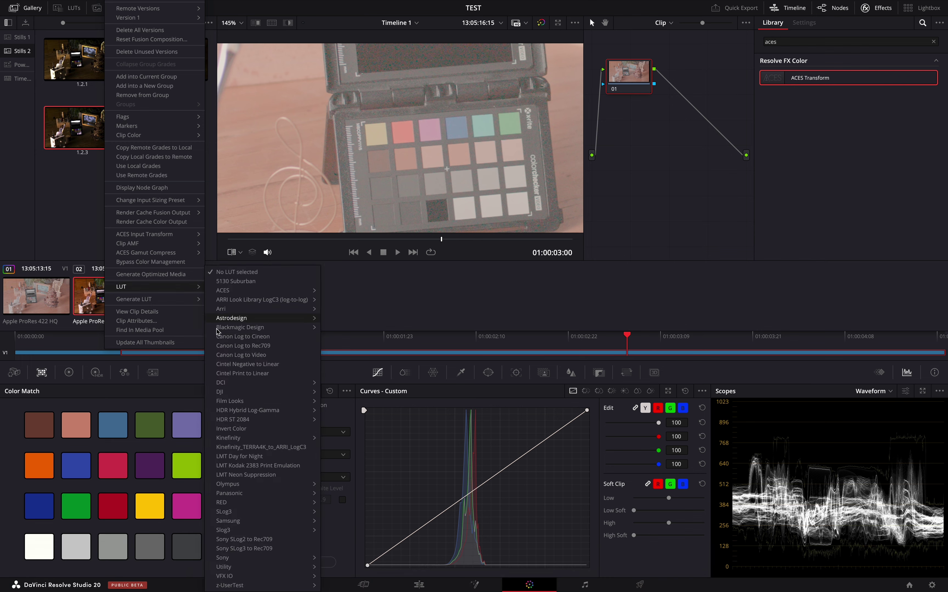
mouse_move(235, 585)
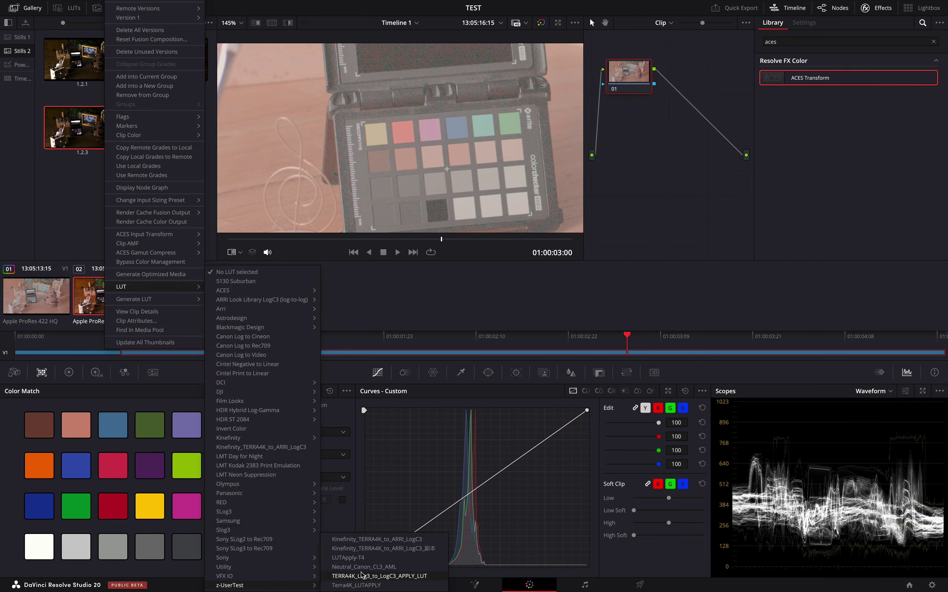
left_click(371, 544)
- Add the ACES Transform effect to node 01 and set its input transform to ARRI LogC3
left_click_drag(806, 77, 642, 76)
left_click(862, 100)
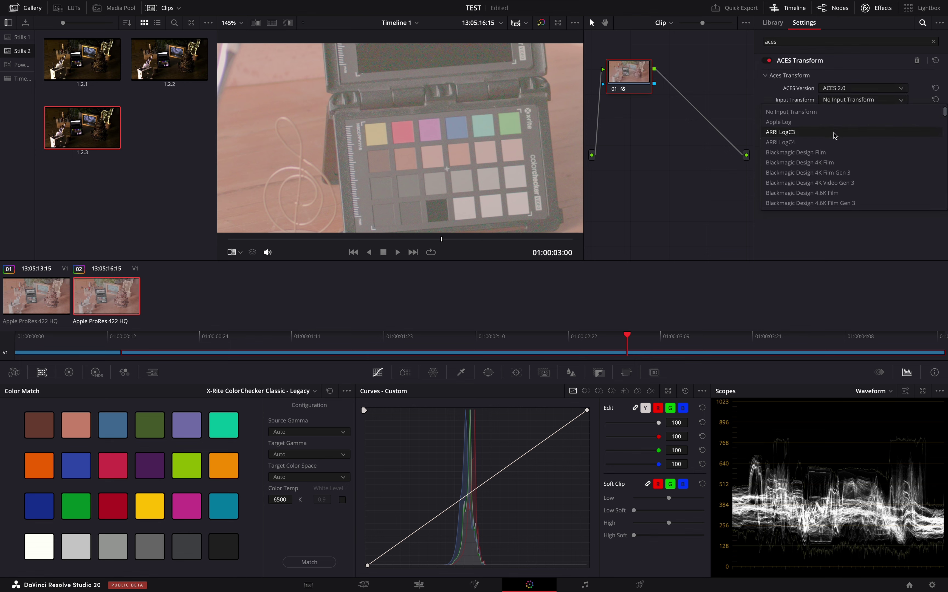
left_click(787, 133)
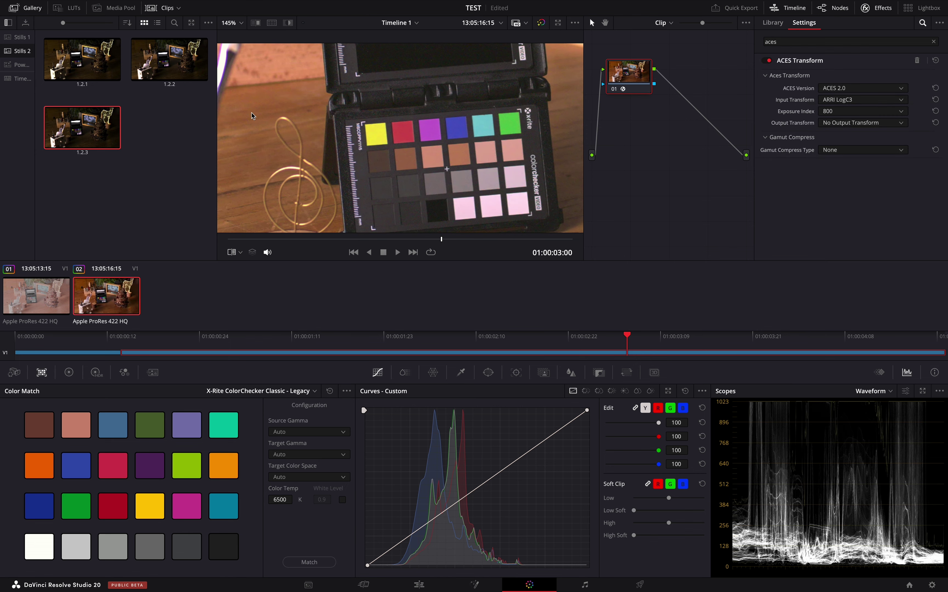
- Turn on the image wipe in the viewer and set the Color Match chart to X-Rite ColorChecker Passport Video
left_click(255, 24)
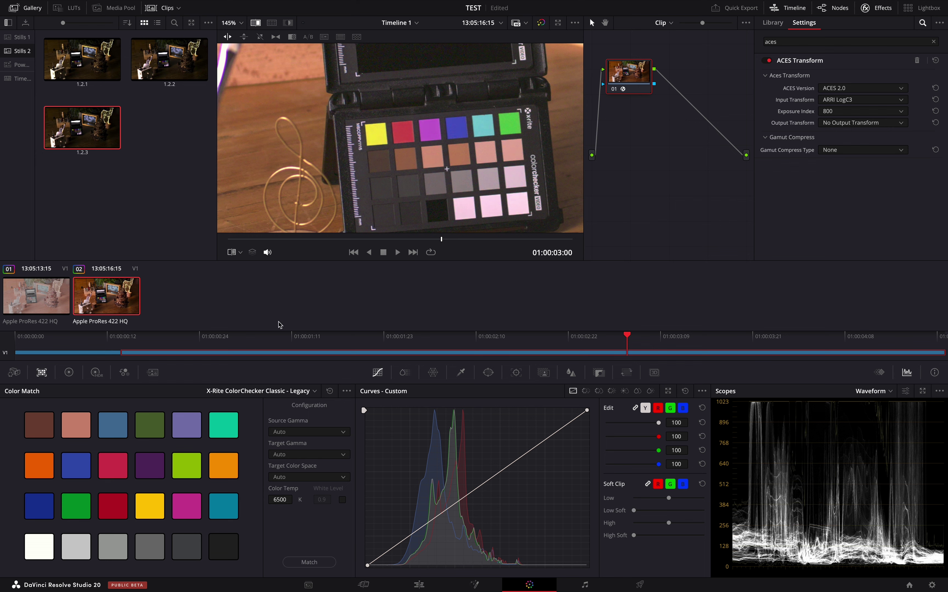
left_click(300, 392)
left_click(290, 460)
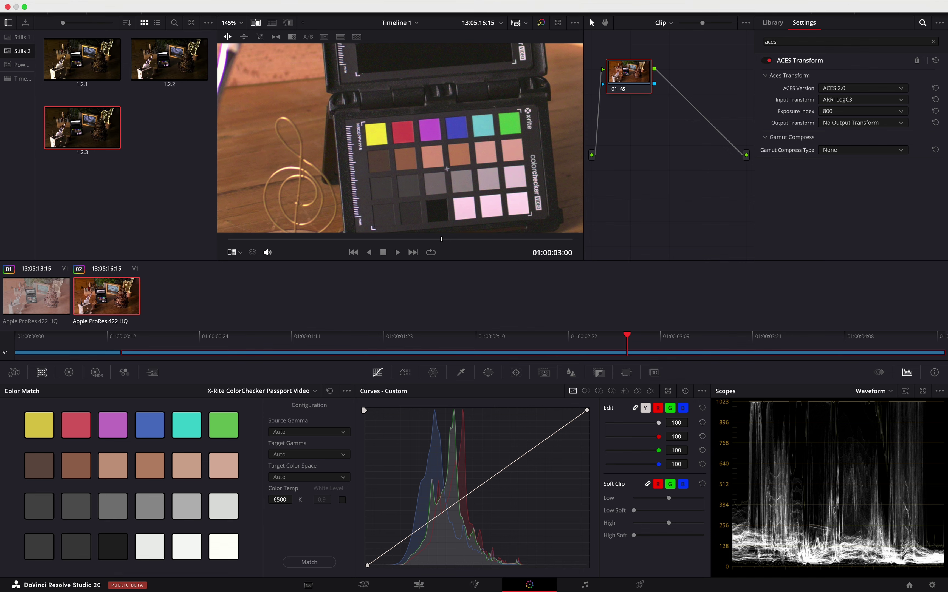
- Compare the clip with the grabbed still across the colour chart, wire ornament and brushes by means of the image wipe
scroll(344, 67, "down", 5)
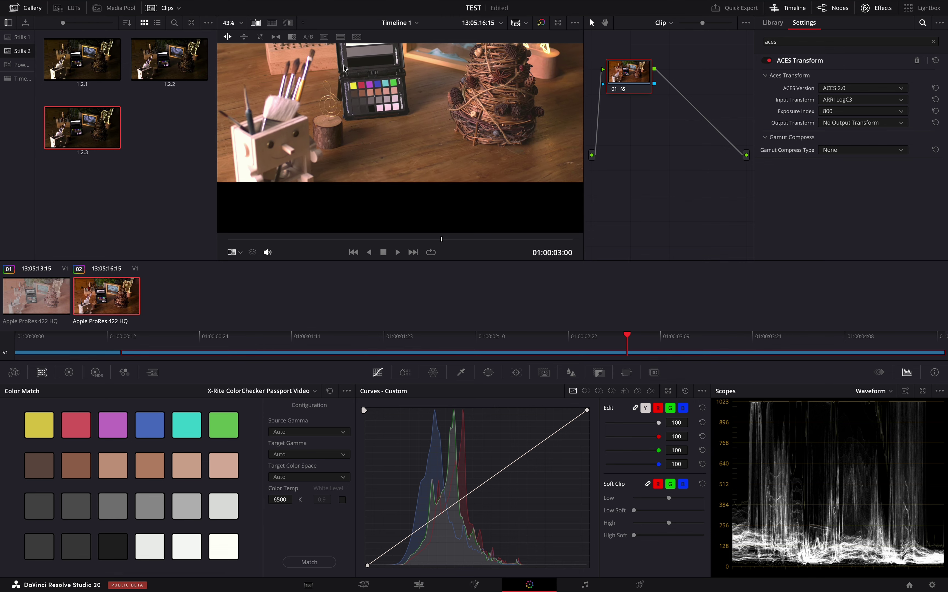
scroll(344, 71, "down", 1)
scroll(349, 178, "up", 8)
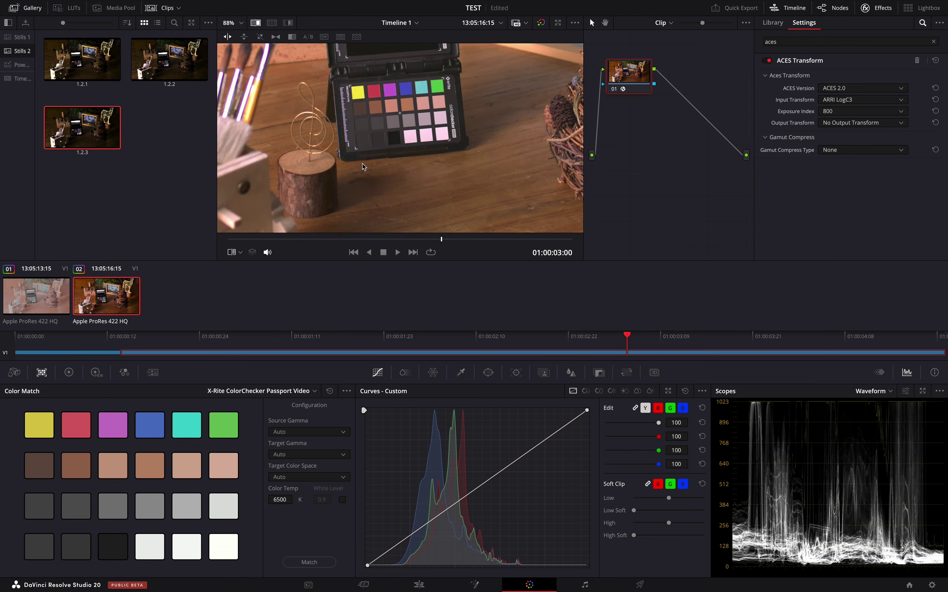
scroll(380, 153, "up", 1)
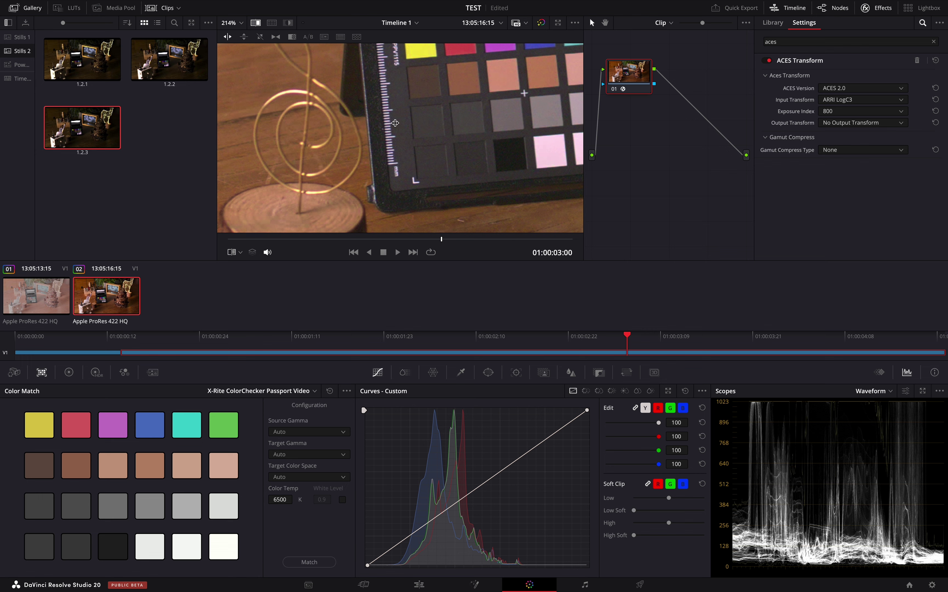
scroll(376, 139, "down", 5)
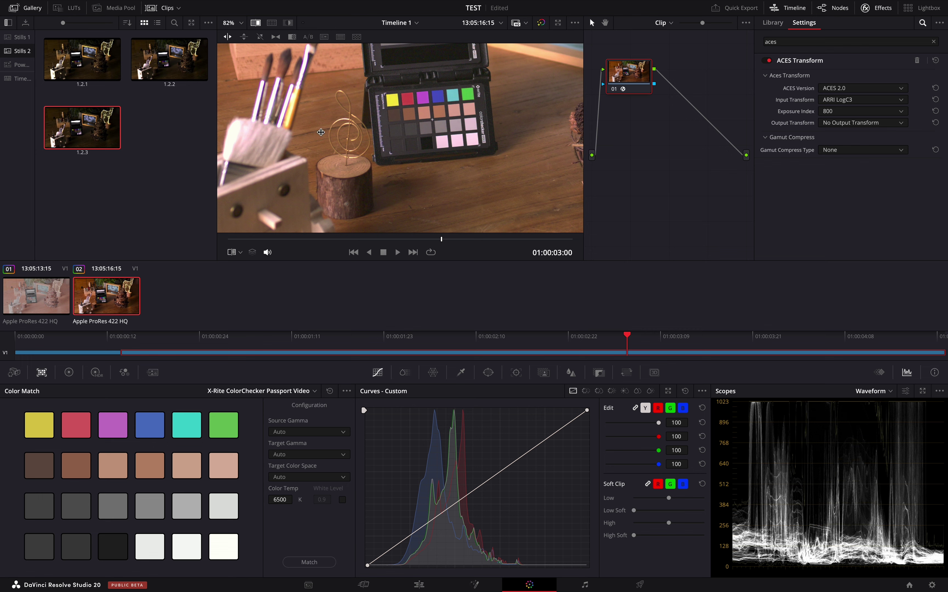
scroll(308, 136, "down", 3)
scroll(323, 162, "up", 5)
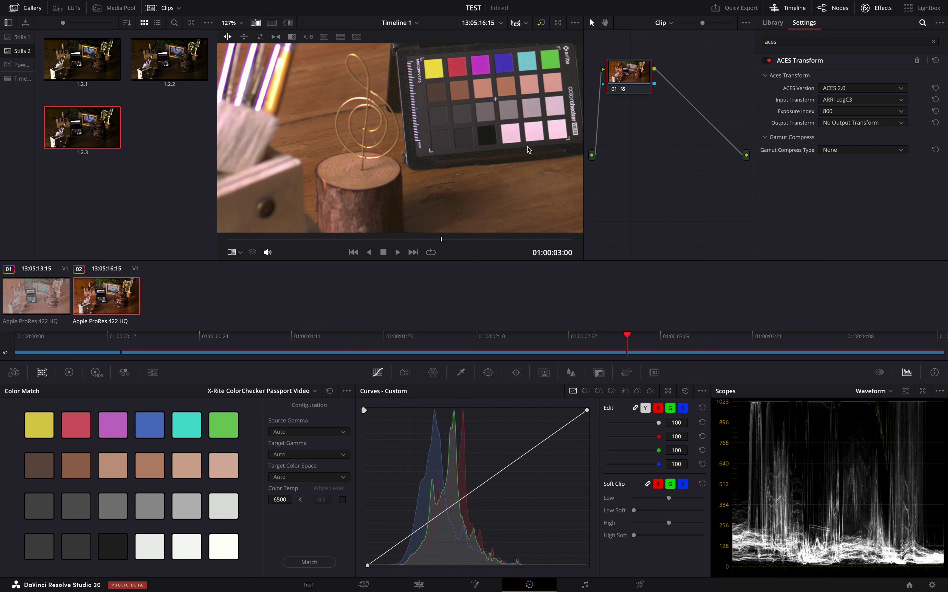
left_click_drag(328, 130, 271, 159)
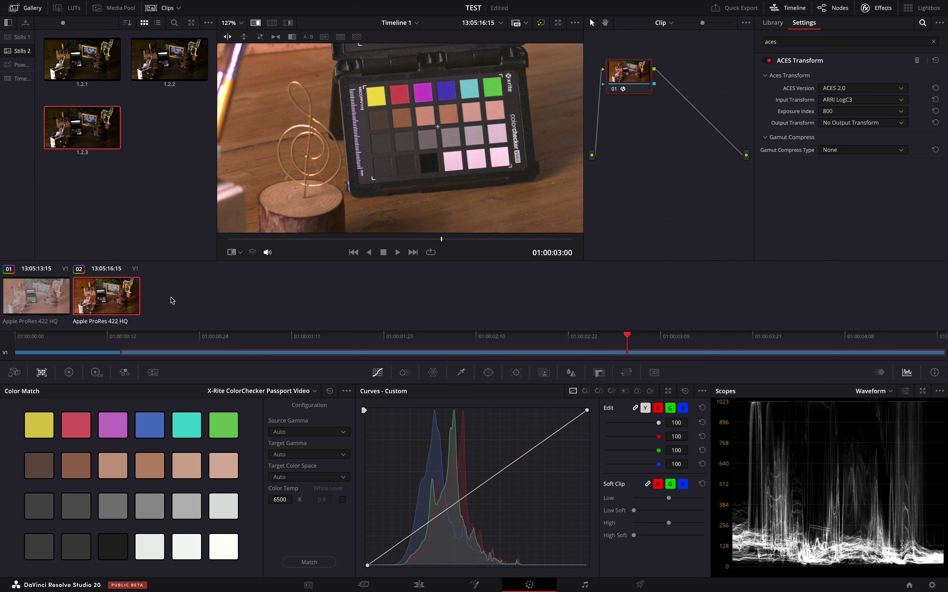
- Check the LUT assigned to the second clip, and reset the clip's grade and node graph to clear that LUT and the ACES Transform effect
right_click(116, 306)
mouse_move(202, 287)
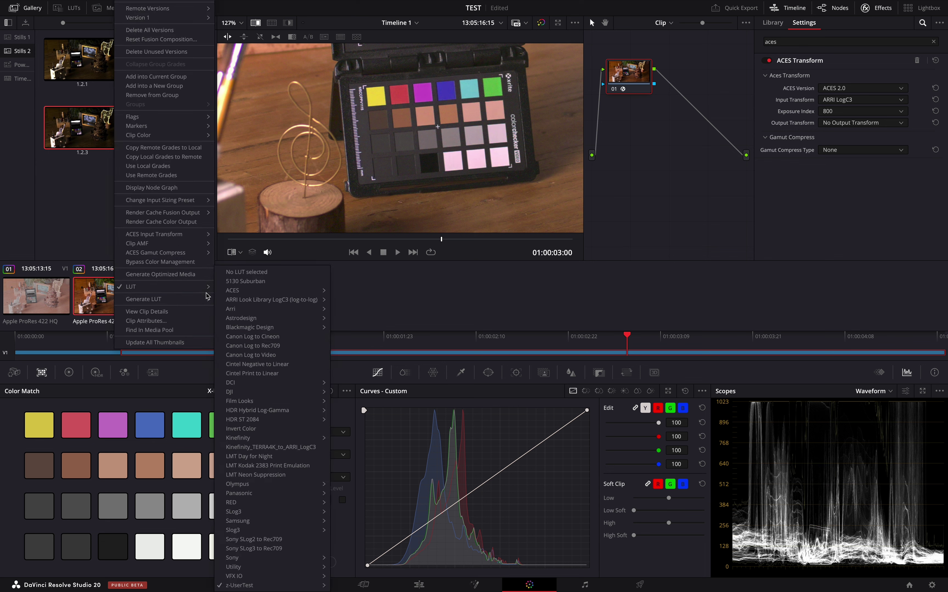
mouse_move(311, 585)
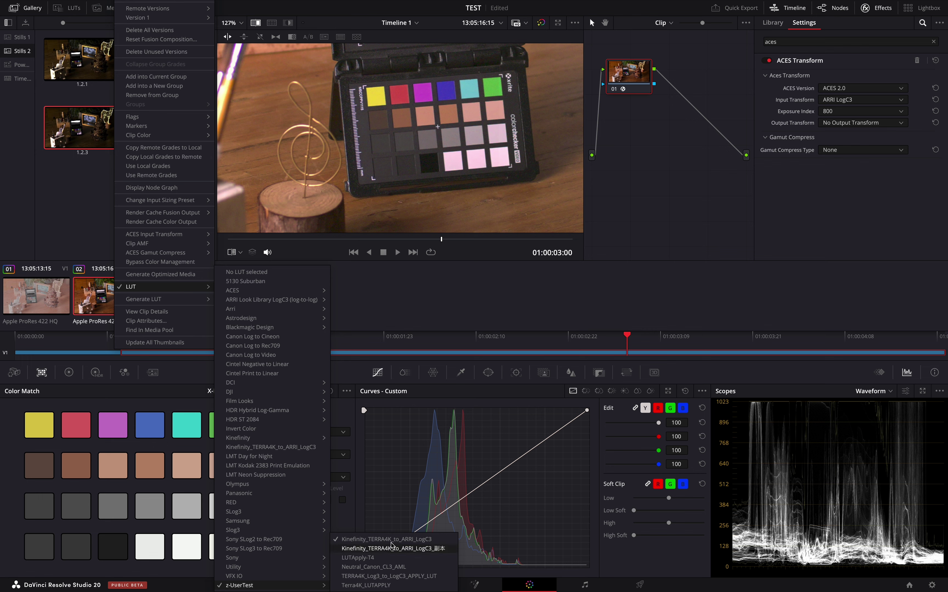
key("Escape")
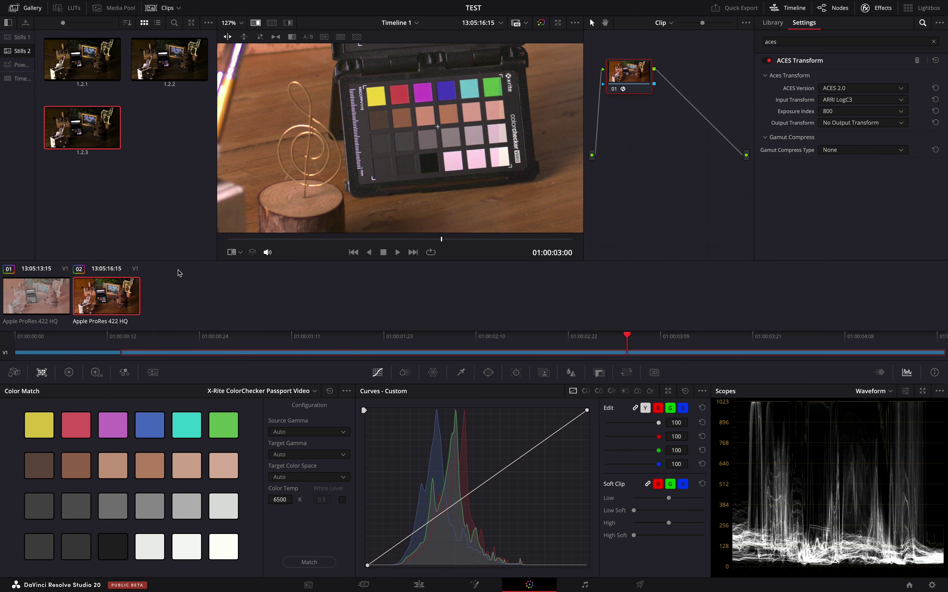
right_click(646, 124)
left_click(654, 128)
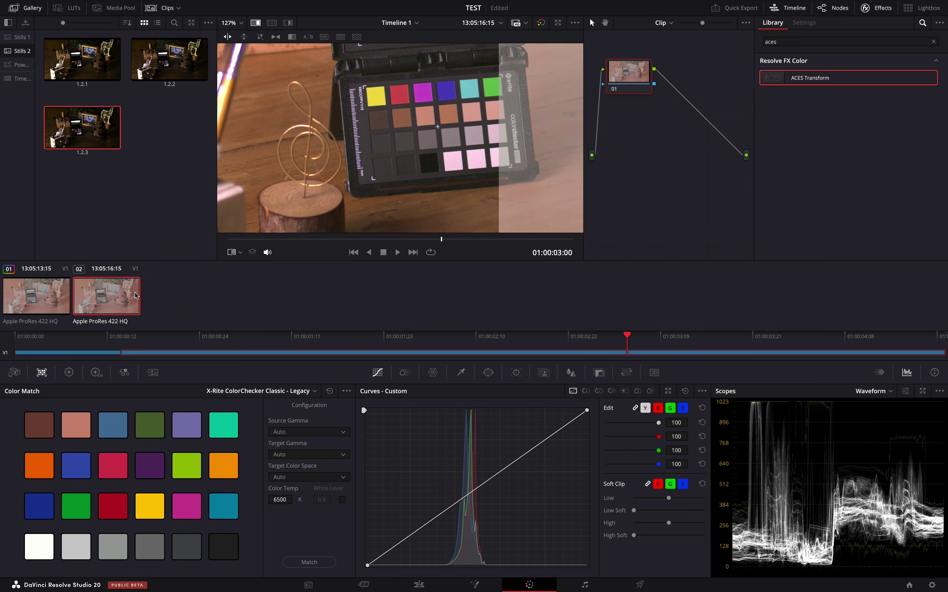
- Set the second clip's ACES input transform to EI800 from the ACES Transform DCTL group and turn off the image wipe
right_click(135, 294)
mouse_move(205, 235)
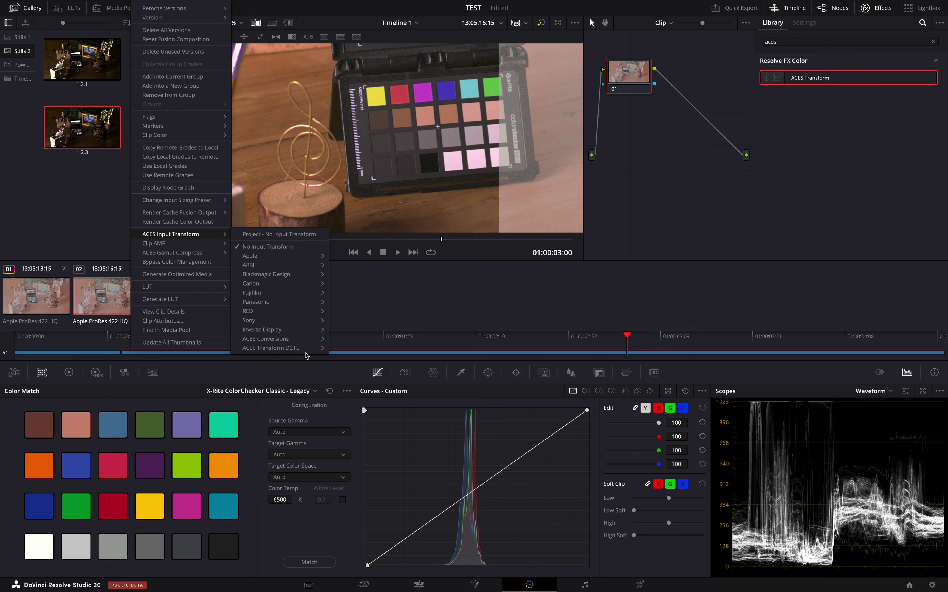
mouse_move(313, 351)
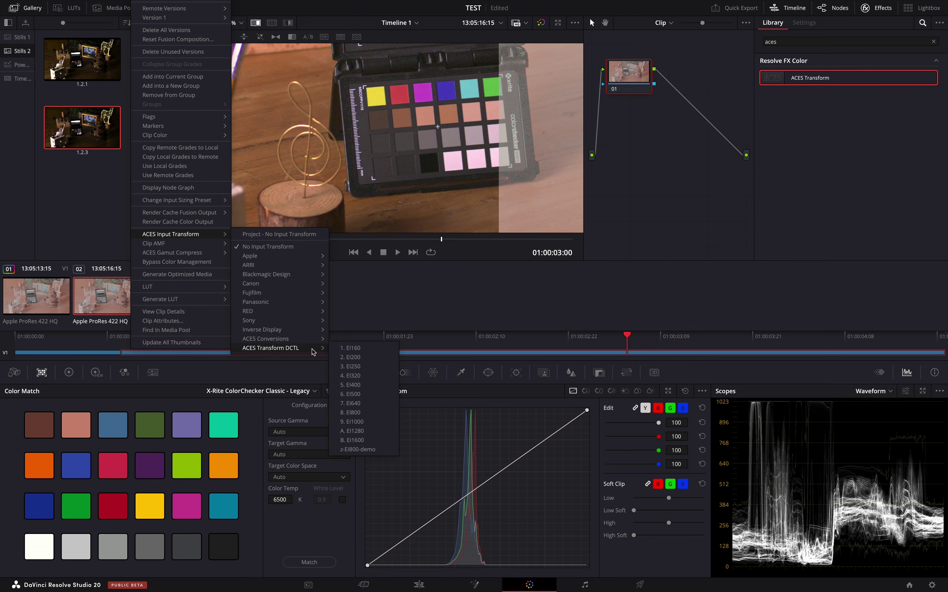
left_click(361, 413)
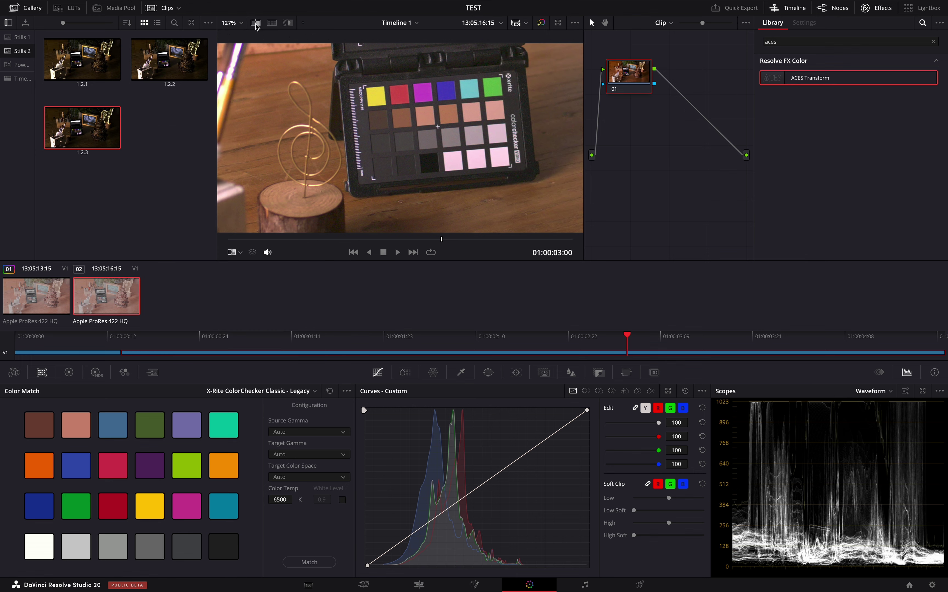
scroll(420, 114, "down", 5)
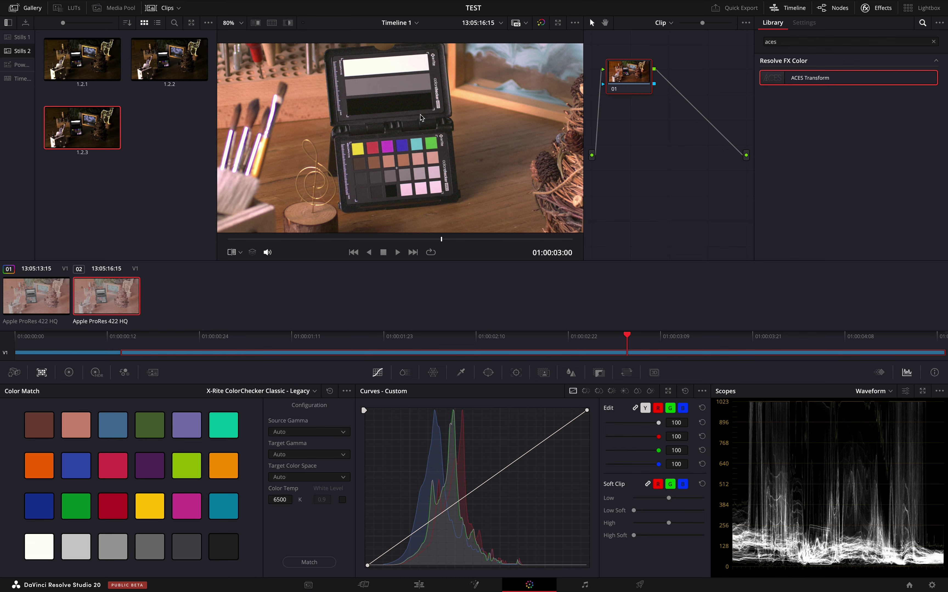
- Examine how the footage looks on the Media, Cut, Edit and Fusion pages, enlarging the Fusion output viewer, and return to the Color page
left_click(309, 586)
left_click(197, 344)
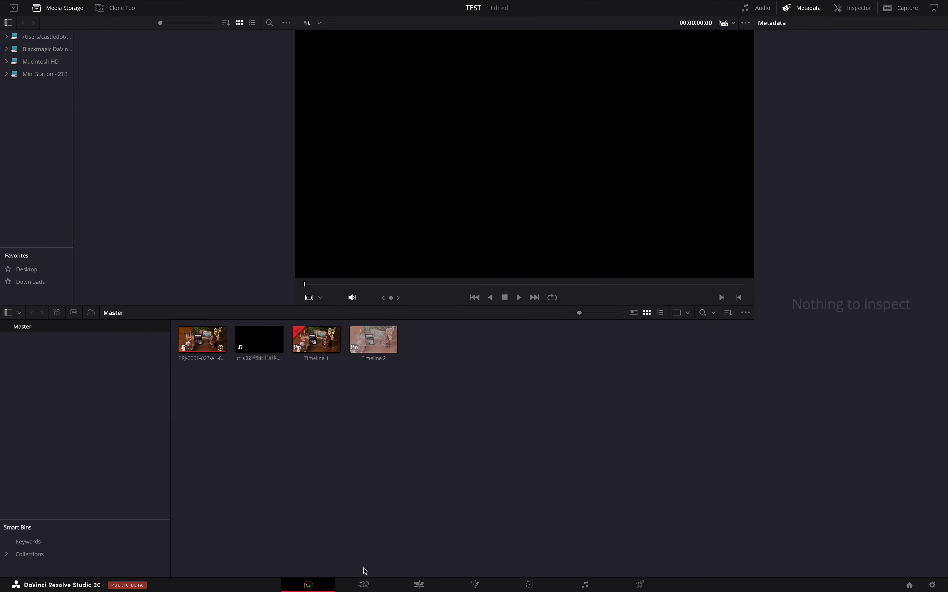
left_click(366, 585)
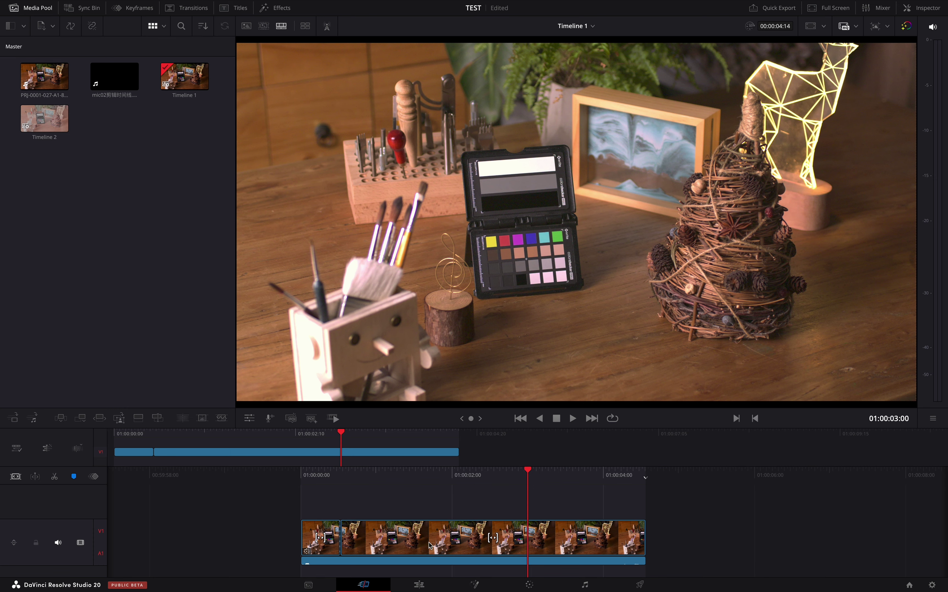
left_click(419, 585)
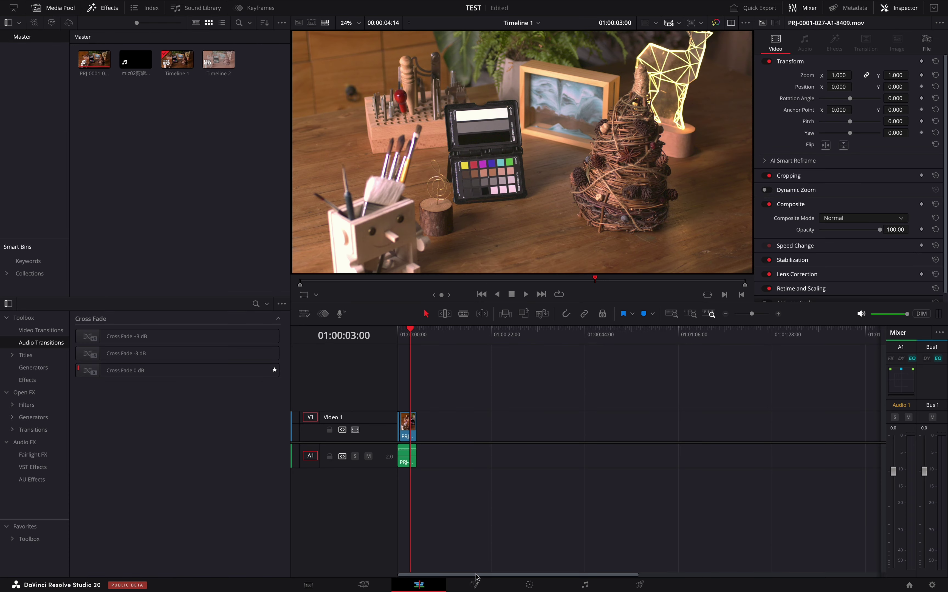
left_click(475, 584)
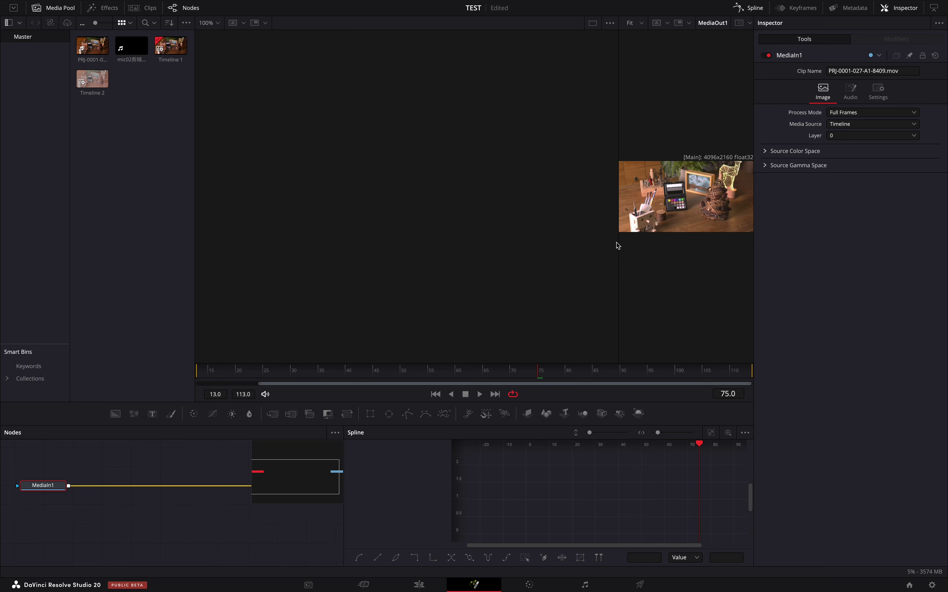
left_click_drag(618, 243, 293, 239)
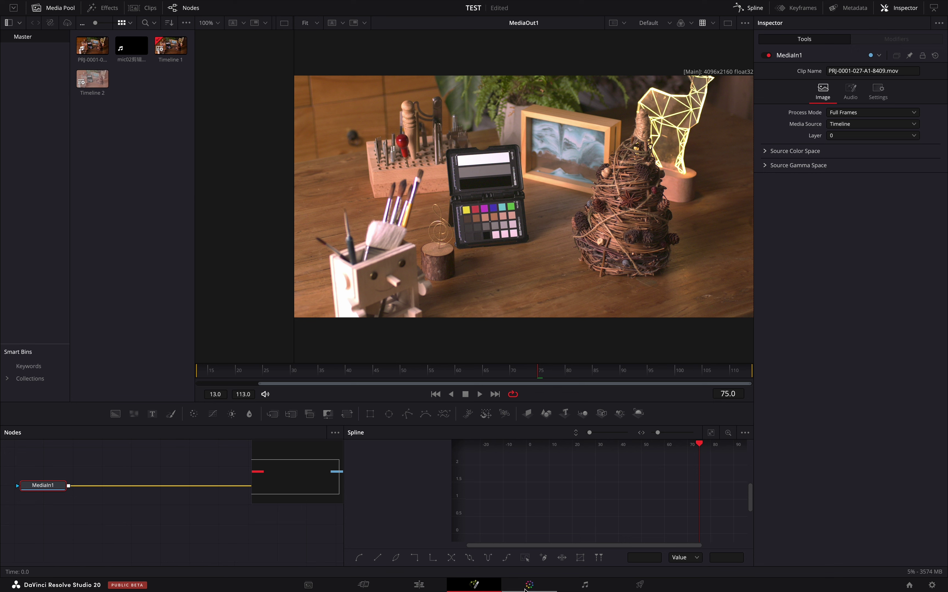
scroll(91, 498, "right", 2)
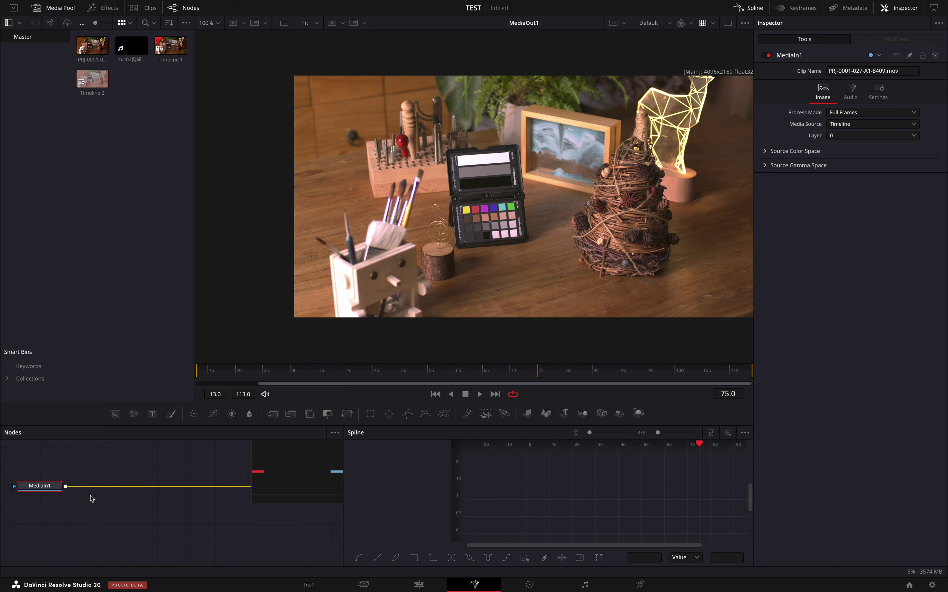
scroll(91, 498, "right", 1)
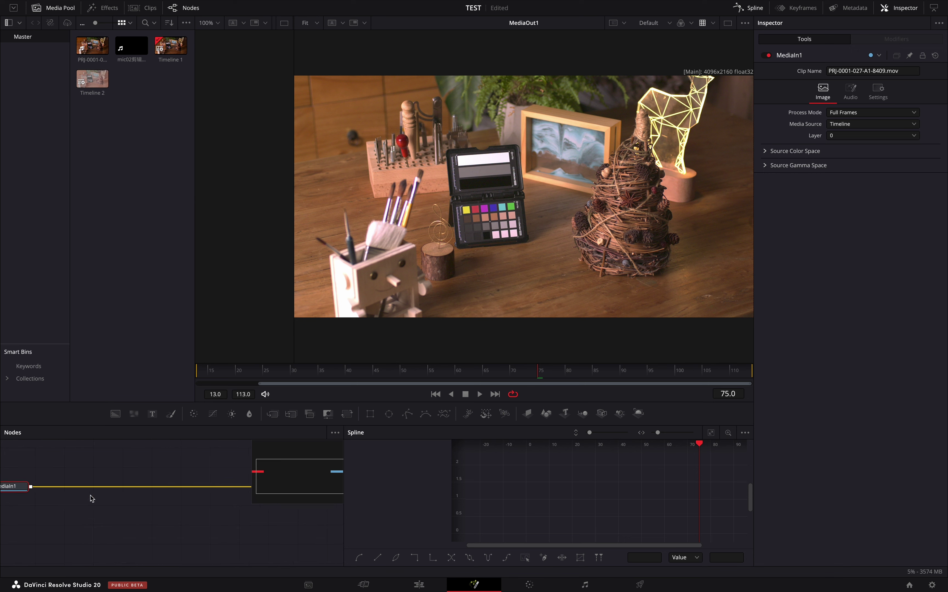
left_click(528, 588)
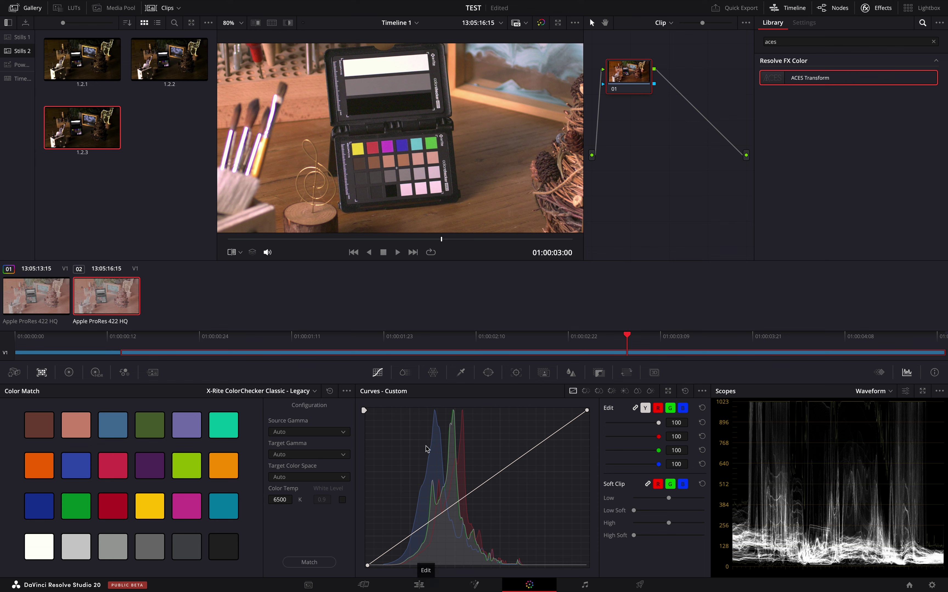
- Review the footage on the Media and Edit pages once more and return to the Color page
mouse_move(426, 590)
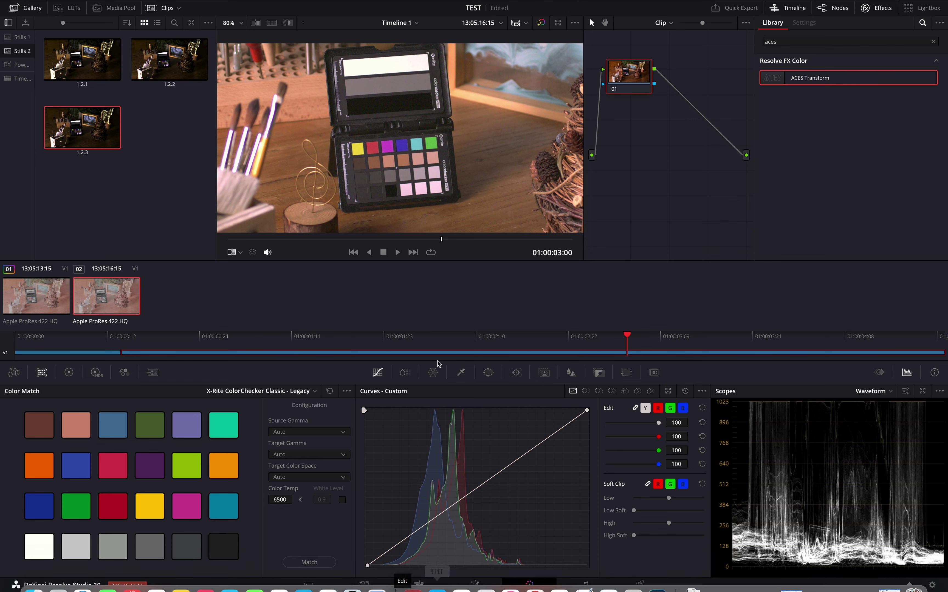
left_click(309, 584)
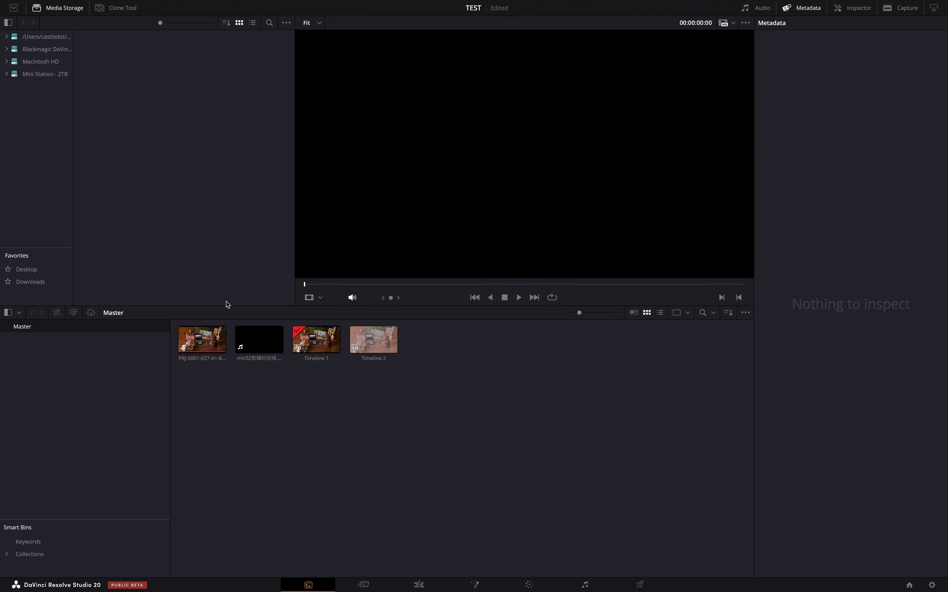
left_click(419, 585)
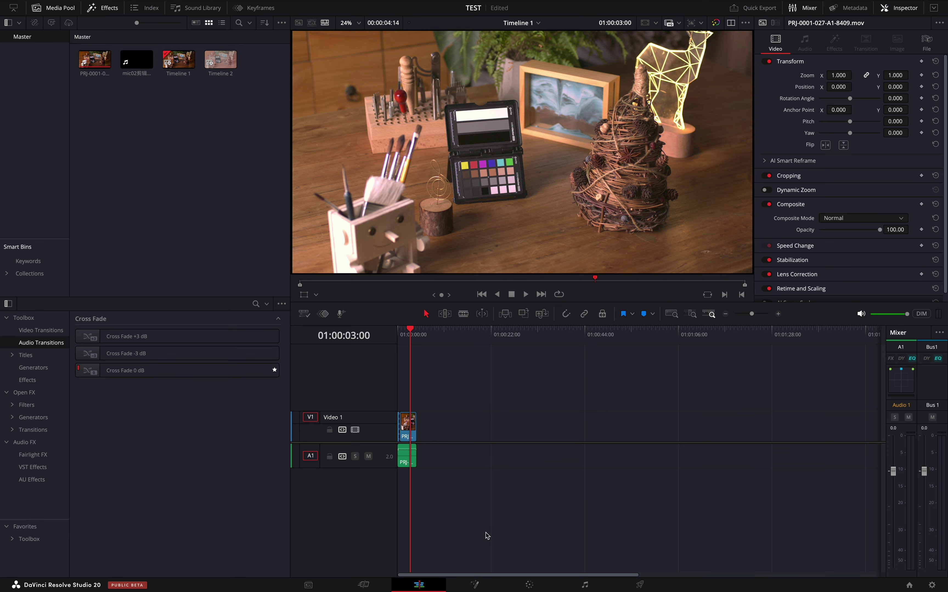
left_click(528, 584)
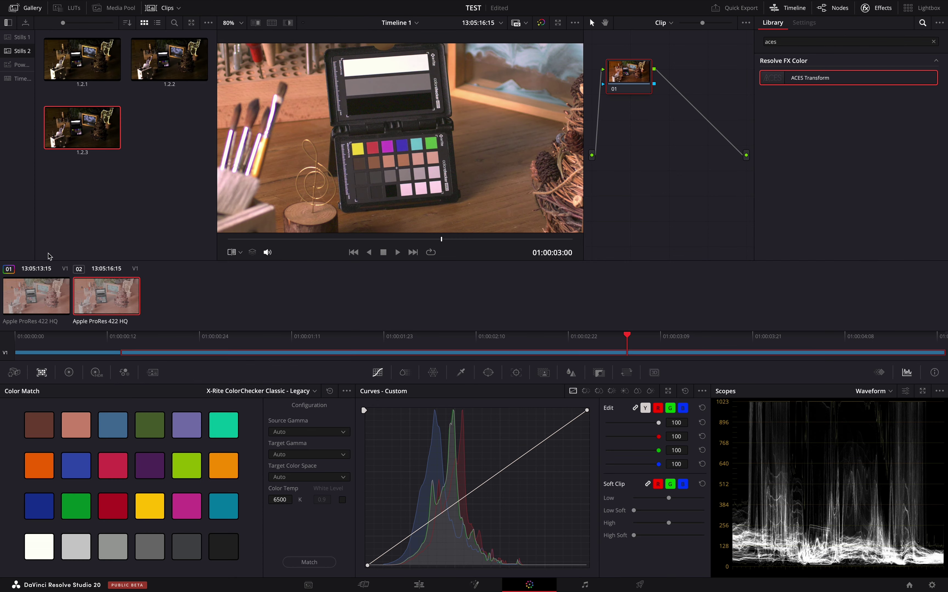
- Select both timeline clips and set their ACES input transform to No Input Transform
left_click(39, 300)
right_click(105, 300)
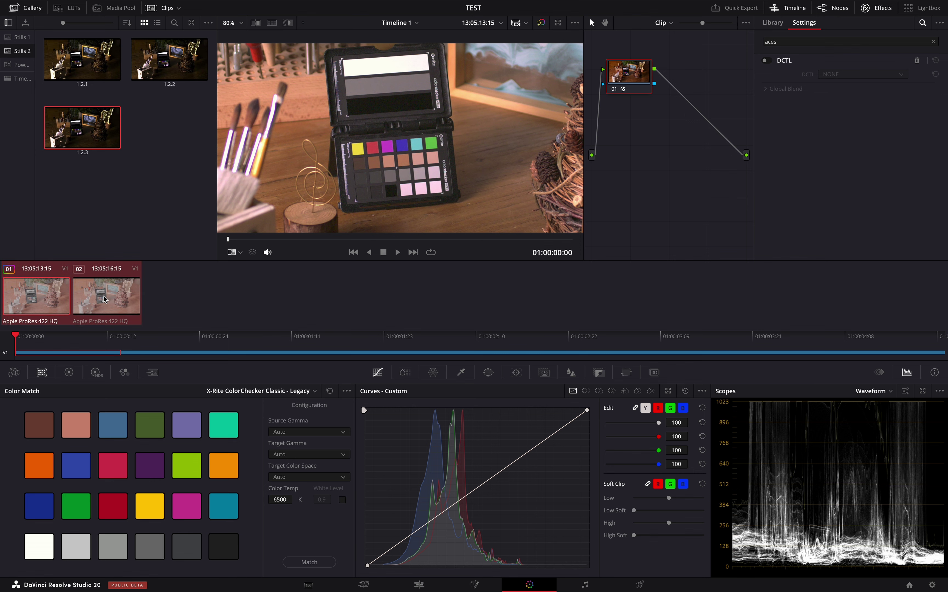
mouse_move(188, 247)
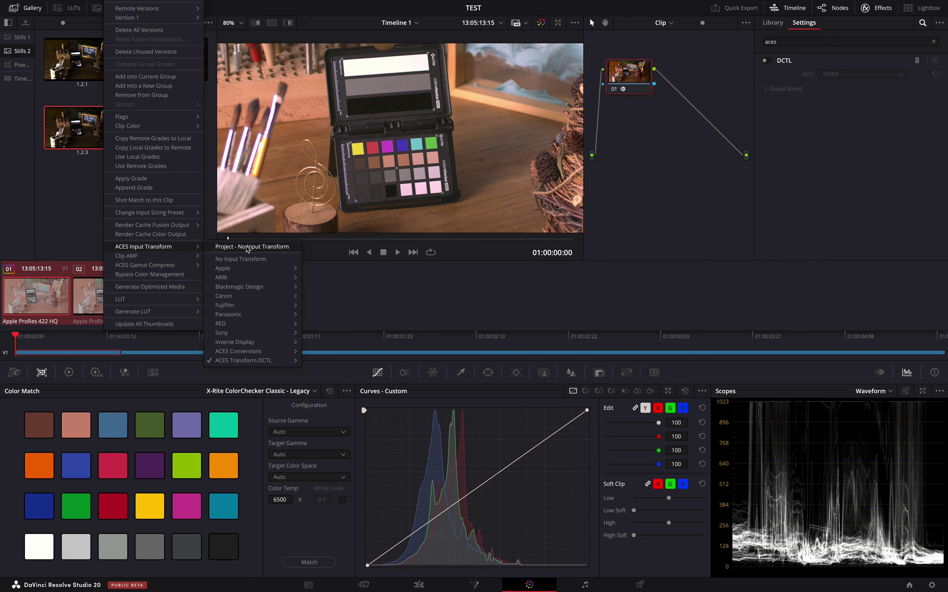
left_click(235, 258)
- Assign the Kinefinity_TERRA4K_to_ARRI_LogC3 LUT from the z-UserTest folder to both selected clips
right_click(137, 288)
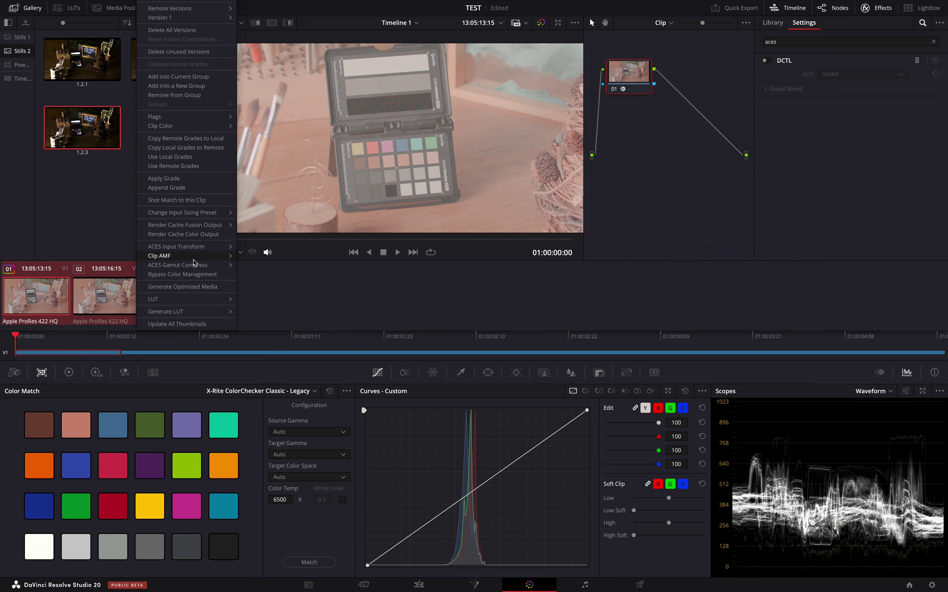
mouse_move(221, 299)
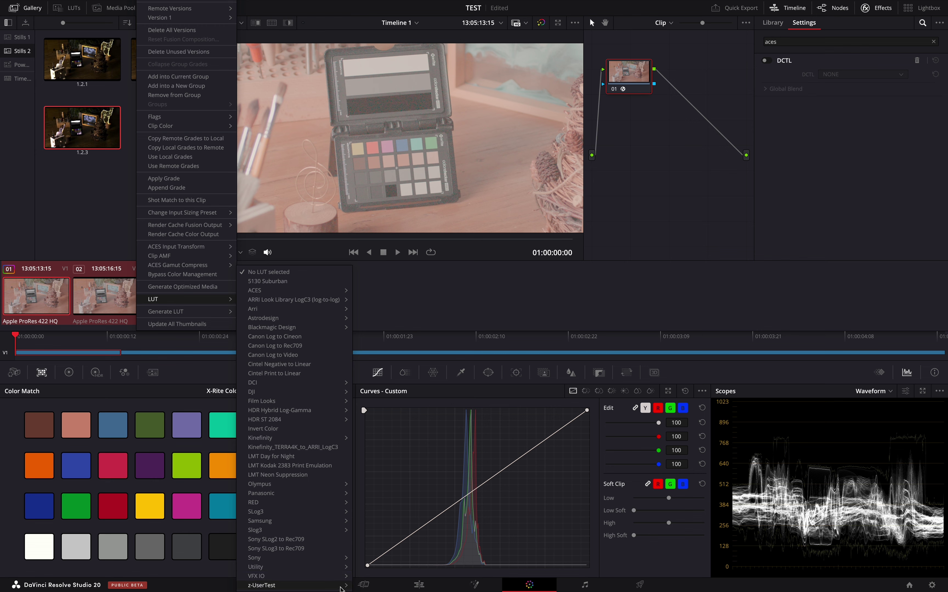
mouse_move(340, 585)
left_click(410, 539)
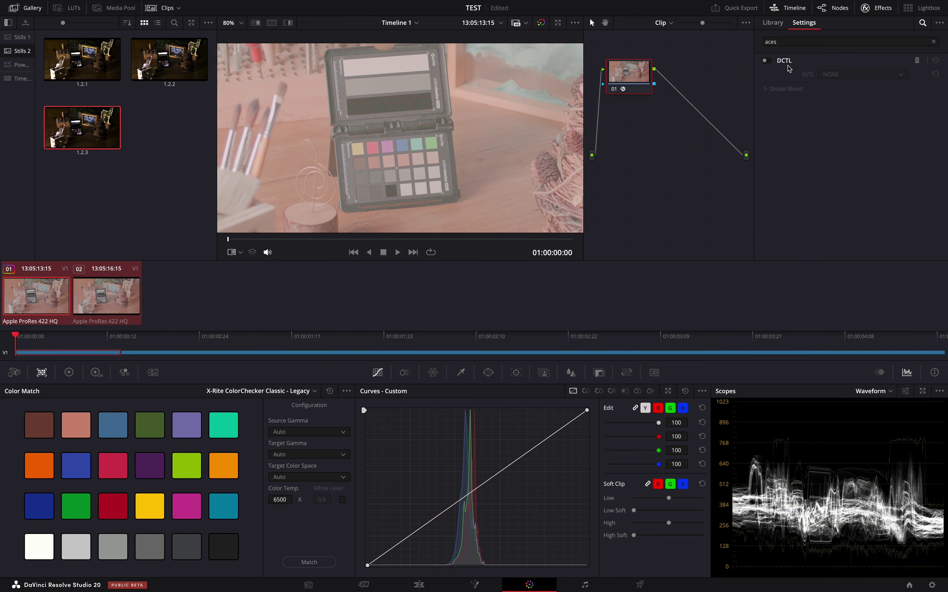
- Replace the DCTL effect on the first clip's node 01 with ACES Transform and set its input transform to ARRI LogC3
left_click(799, 46)
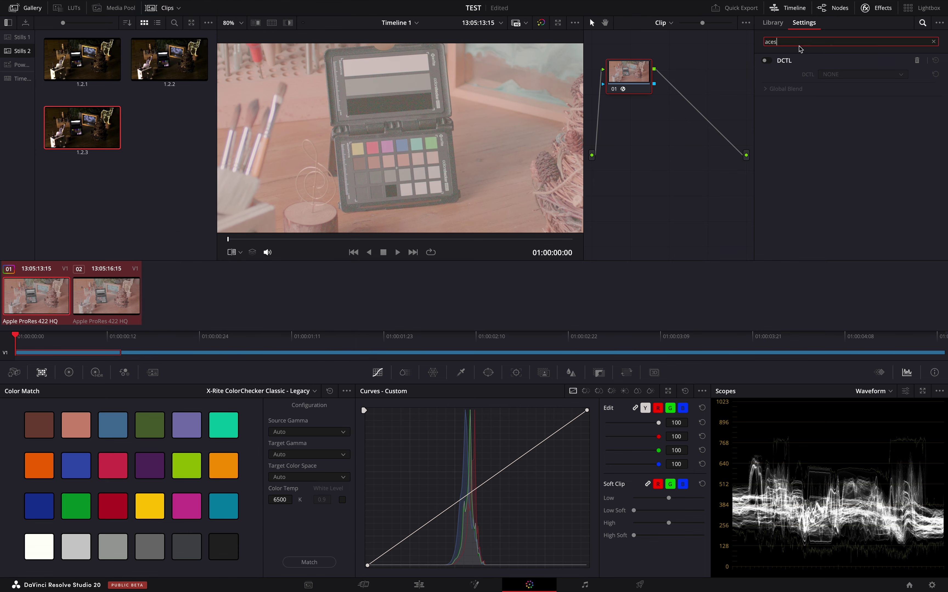
left_click(916, 61)
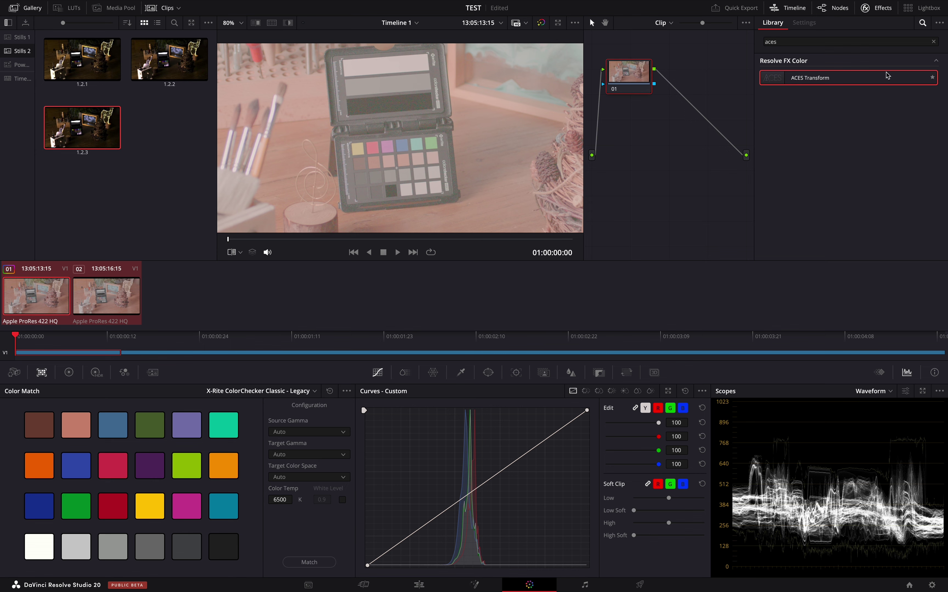
left_click_drag(887, 75, 632, 86)
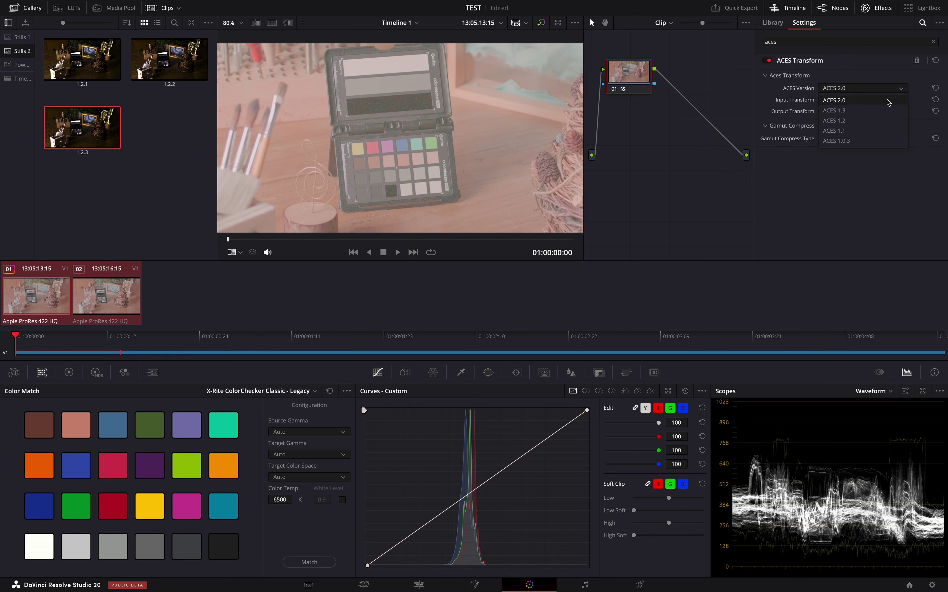
left_click(901, 100)
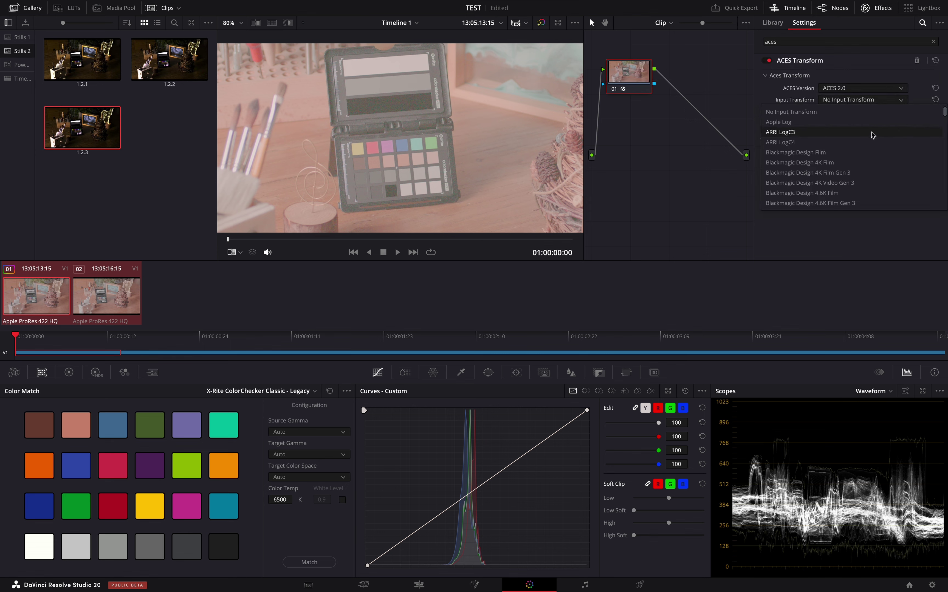
left_click(781, 132)
- Turn on the image wipe and compare the first clip with the grabbed still across the colour chart patches
scroll(433, 153, "up", 1)
scroll(432, 153, "up", 4)
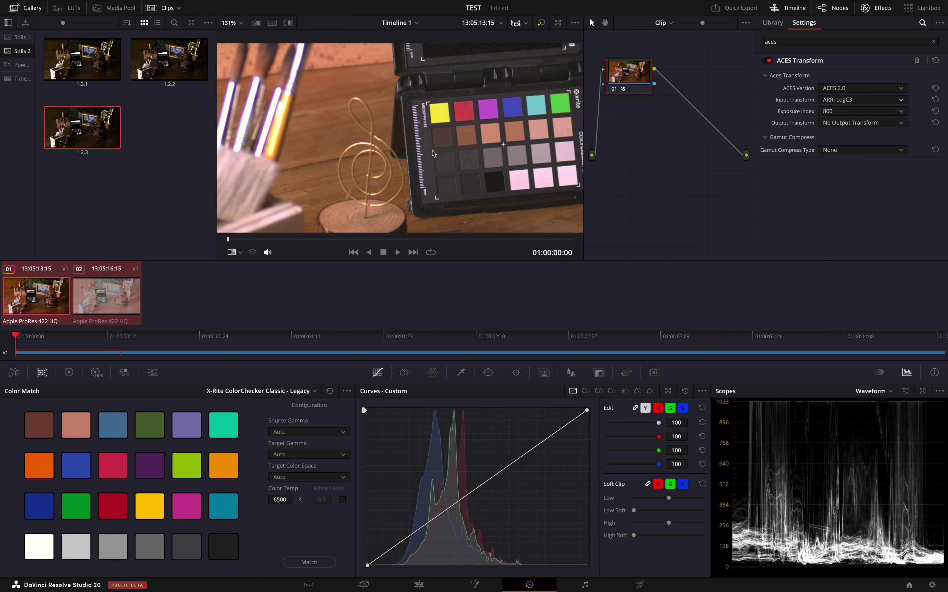
scroll(435, 157, "down", 6)
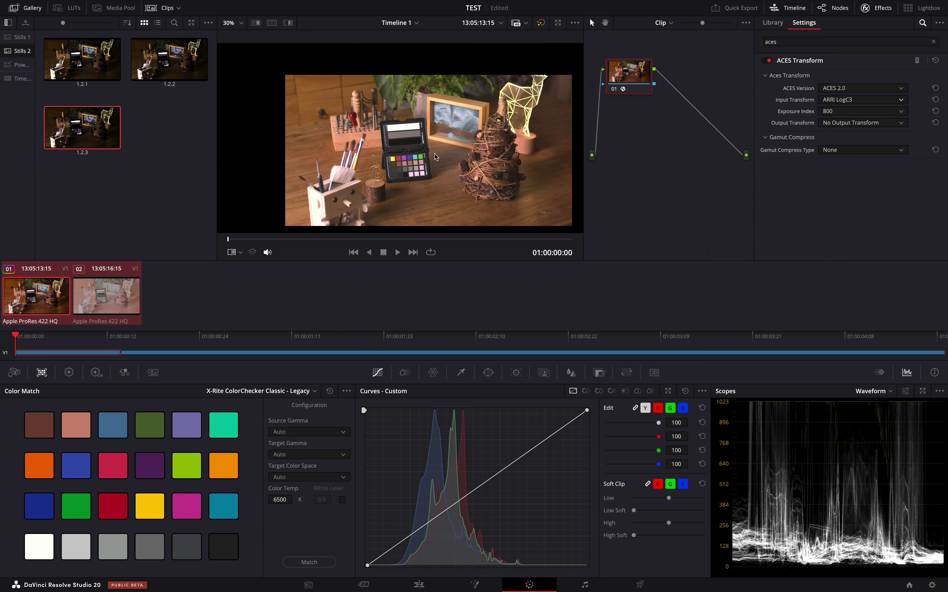
scroll(409, 153, "up", 5)
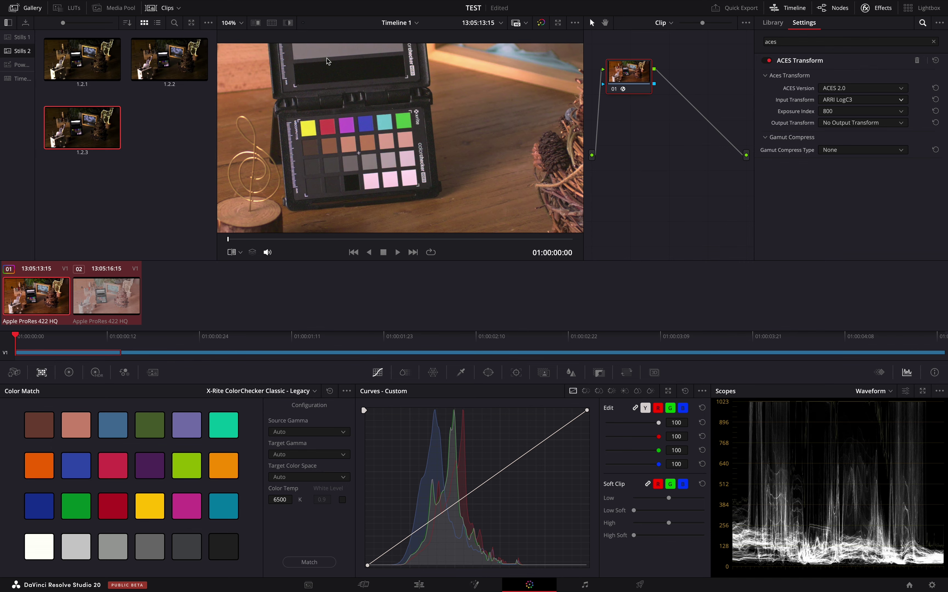
left_click(256, 22)
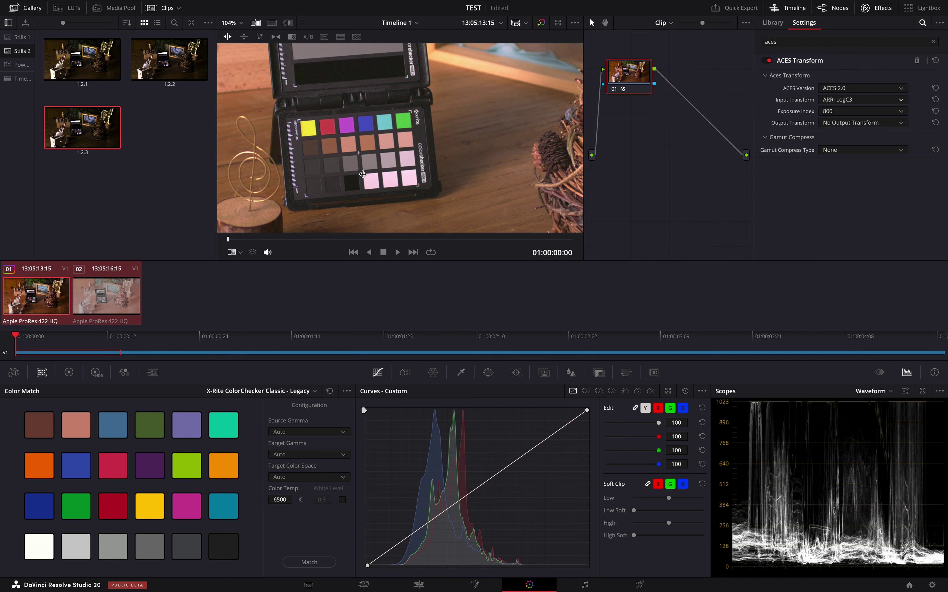
scroll(416, 171, "up", 8)
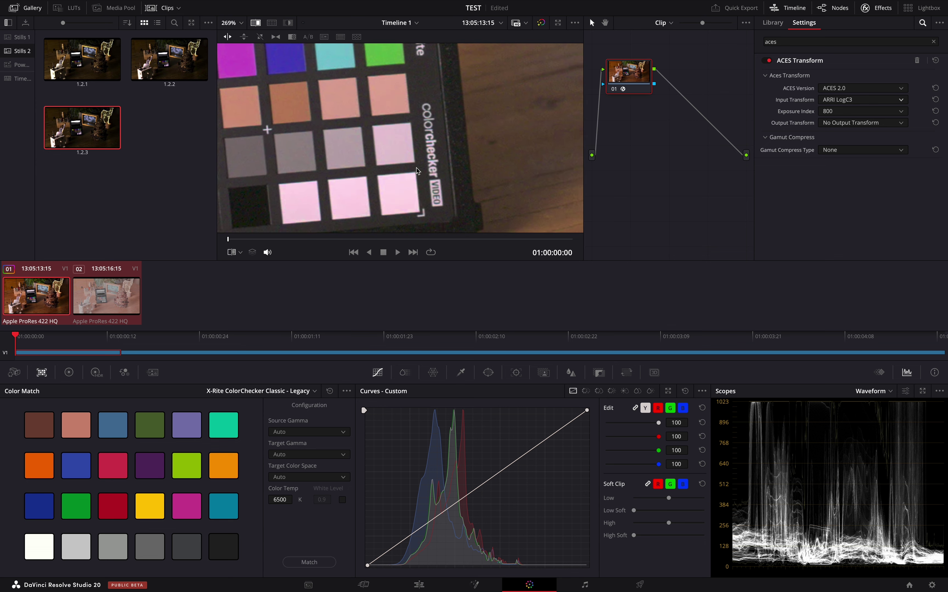
scroll(433, 141, "up", 5)
scroll(434, 141, "left", 5)
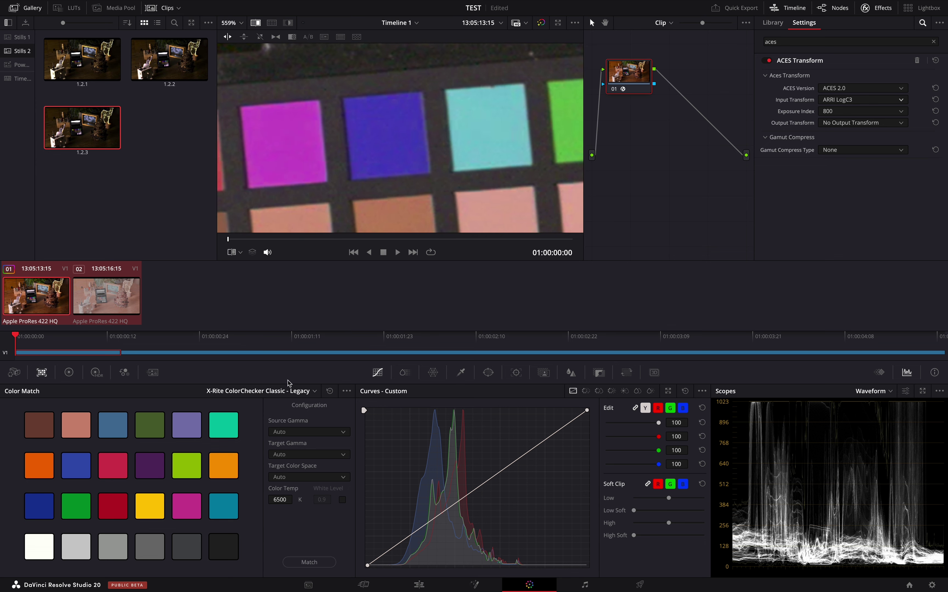
- Set the Color Match chart to X-Rite ColorChecker Passport Video and view the full frame and colour chart in the viewer
left_click(297, 391)
left_click(295, 459)
scroll(421, 110, "down", 8)
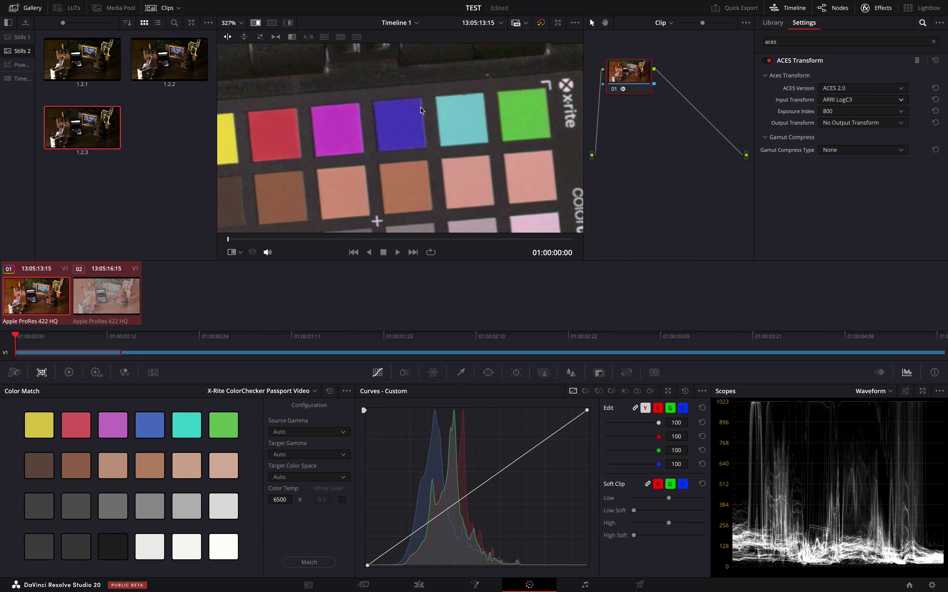
scroll(421, 111, "down", 4)
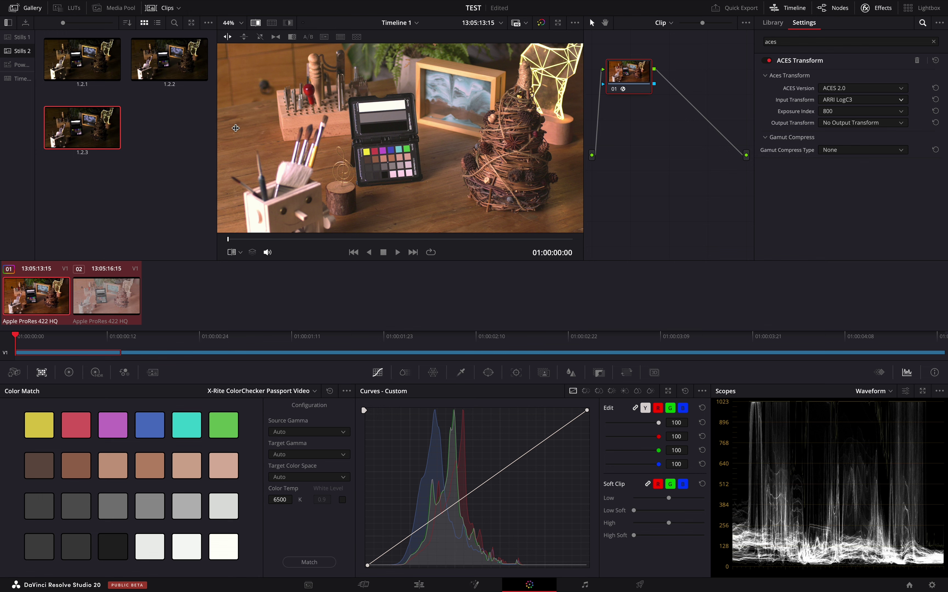
scroll(379, 129, "down", 3)
scroll(379, 129, "up", 2)
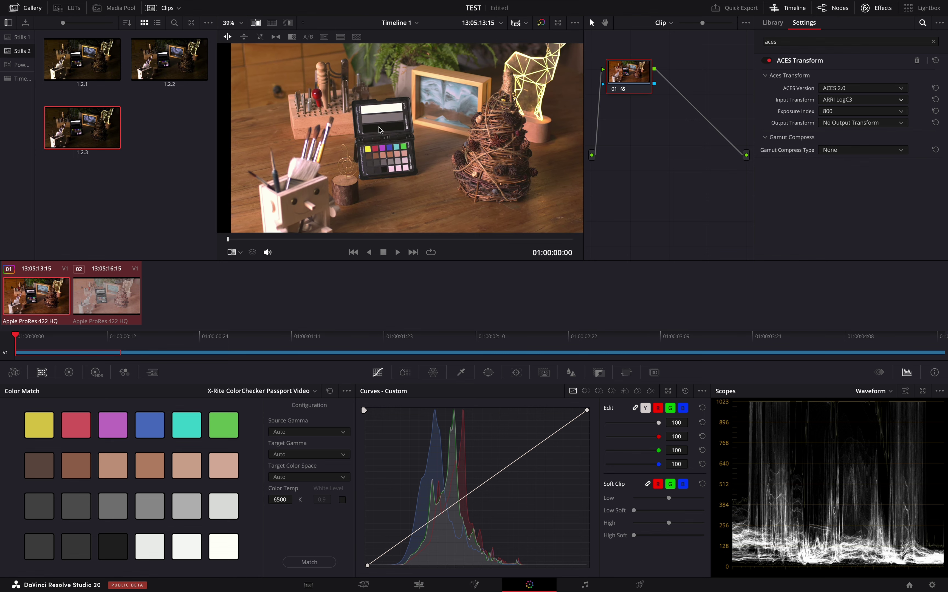
scroll(379, 129, "up", 5)
- Review the project's Color Management settings, including the ACES transforms and lookup tables, and close them without changes
left_click(86, 5)
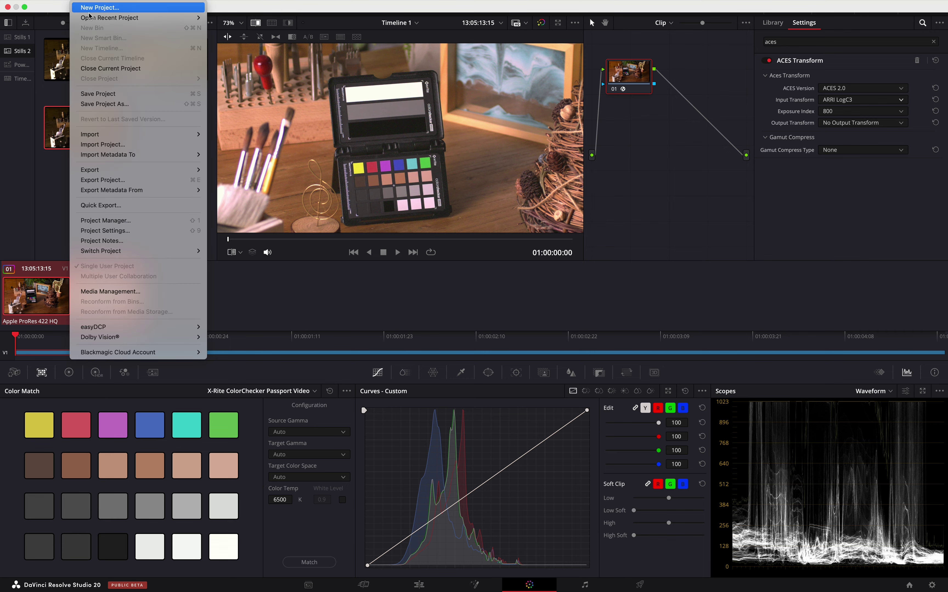
left_click(149, 231)
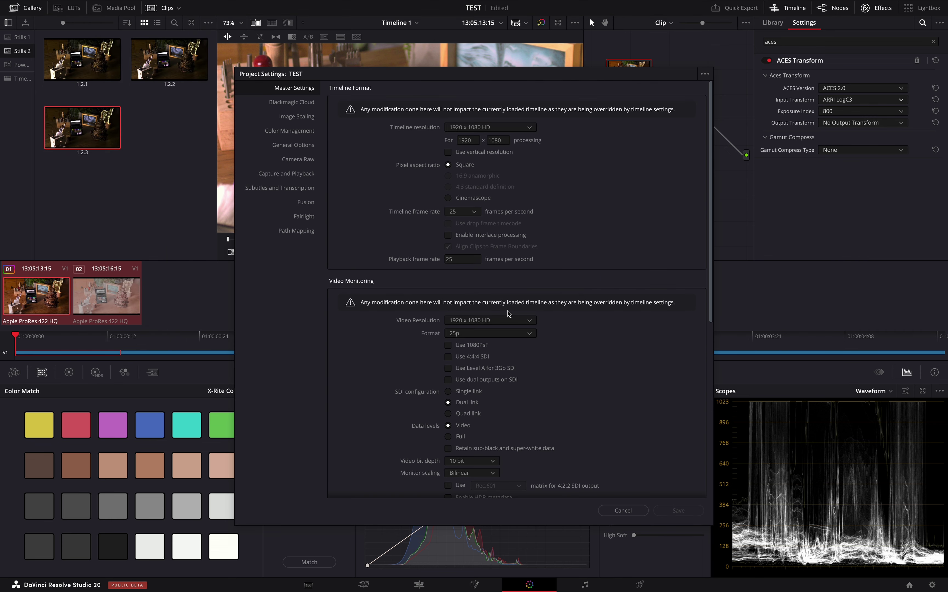
scroll(508, 313, "down", 10)
left_click(302, 134)
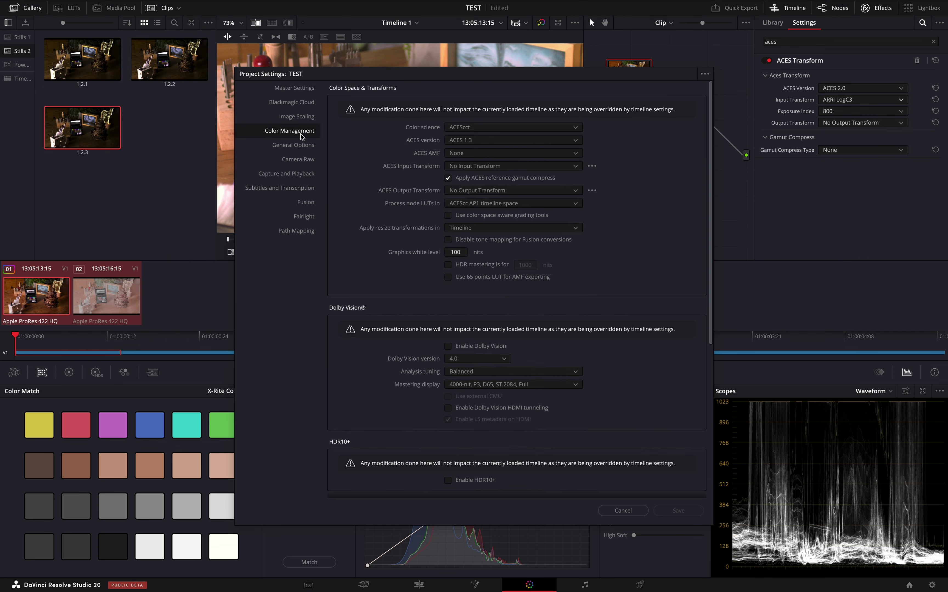
scroll(533, 376, "down", 6)
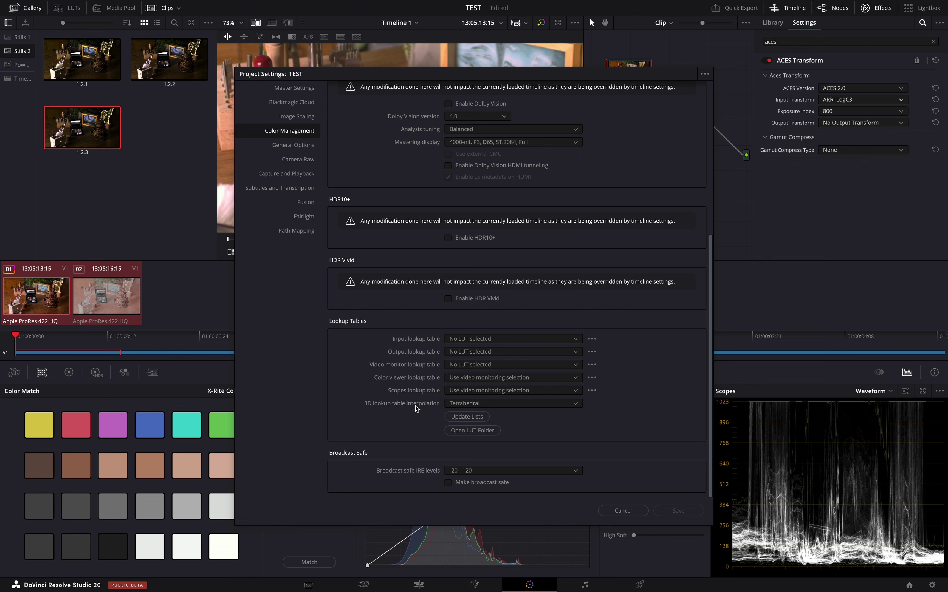
left_click(626, 511)
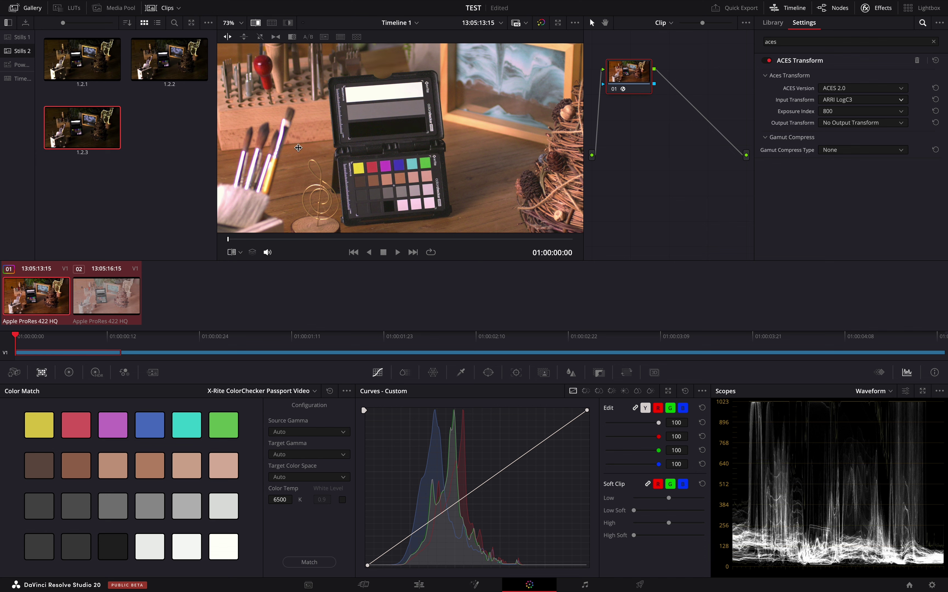
- Inspect the full frame and the colour chart in the viewer, leaving only the first timeline clip selected
scroll(461, 174, "down", 3)
scroll(461, 175, "down", 2)
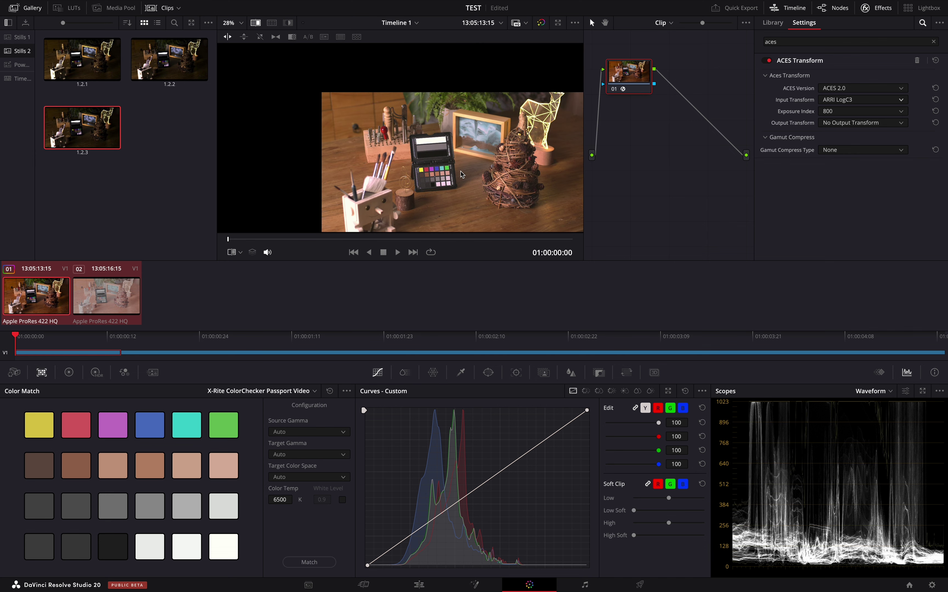
left_click_drag(485, 183, 366, 159)
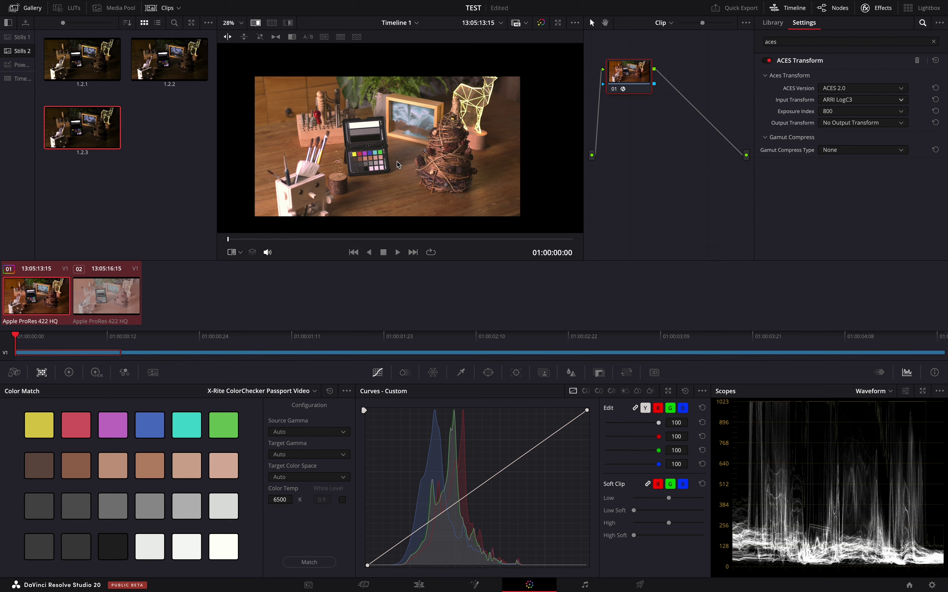
scroll(398, 164, "up", 6)
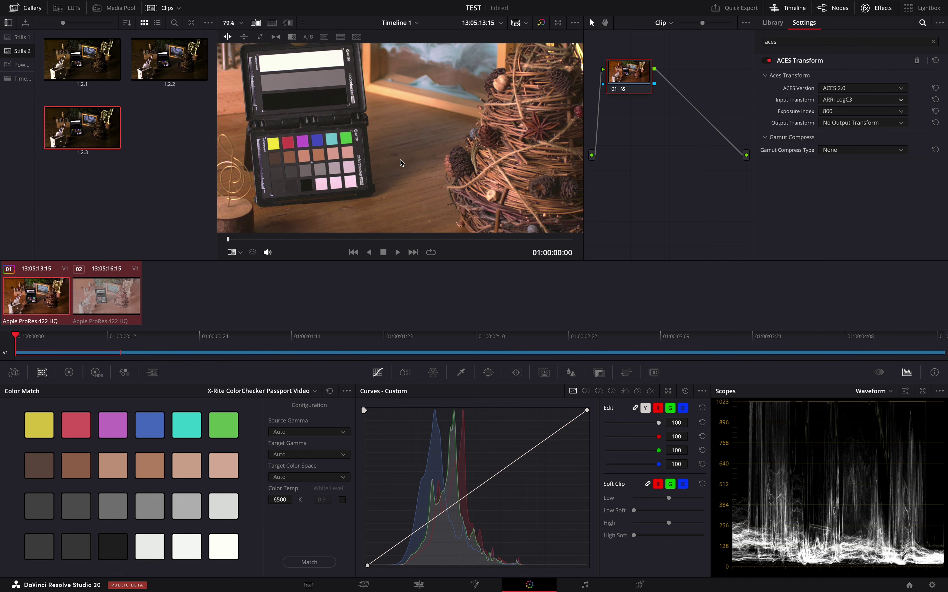
left_click(109, 297)
left_click(54, 294)
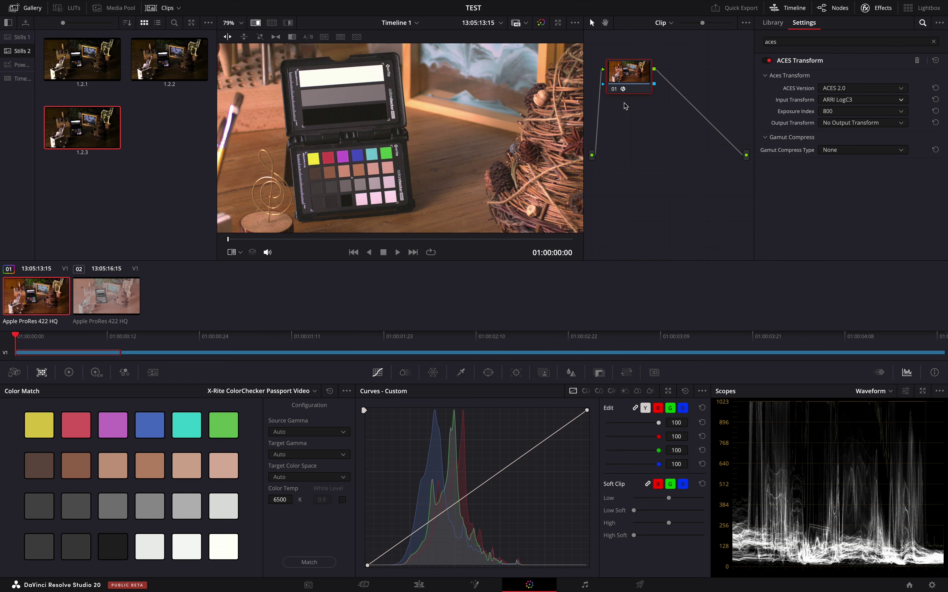
- On the Media page, review the ACES input transform choices available for PRJ-0001-027-A1-8409.mov without choosing one
left_click(309, 584)
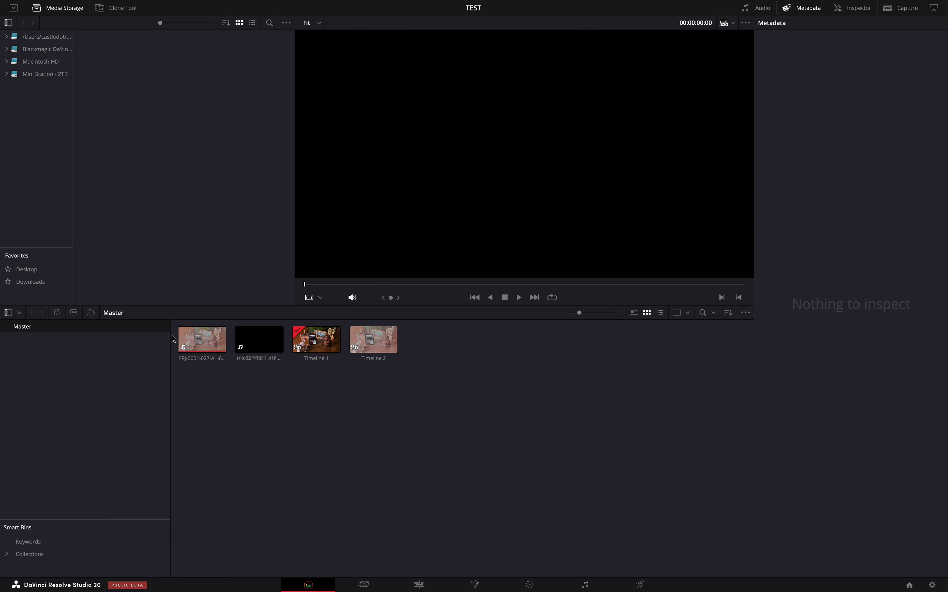
right_click(196, 344)
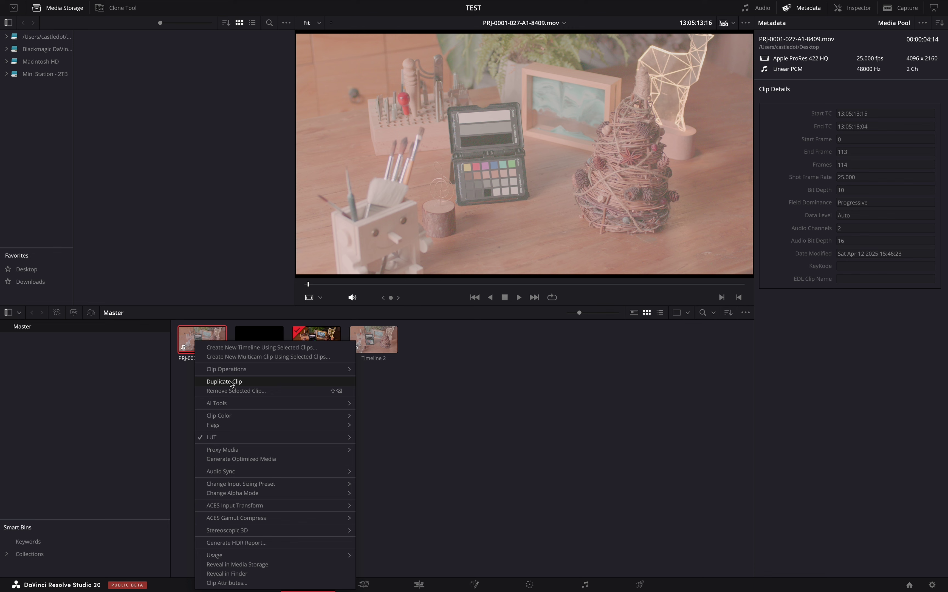
mouse_move(294, 505)
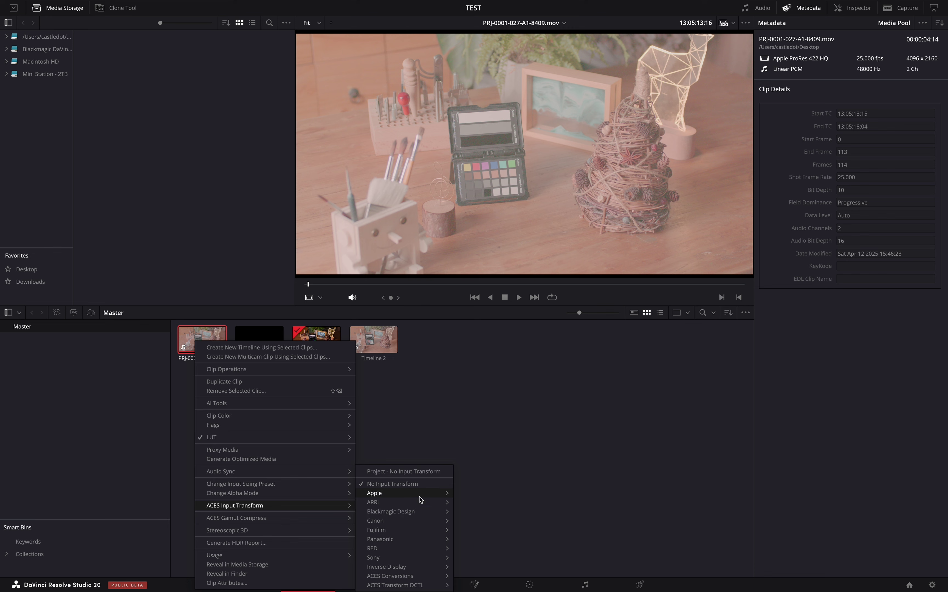
mouse_move(419, 503)
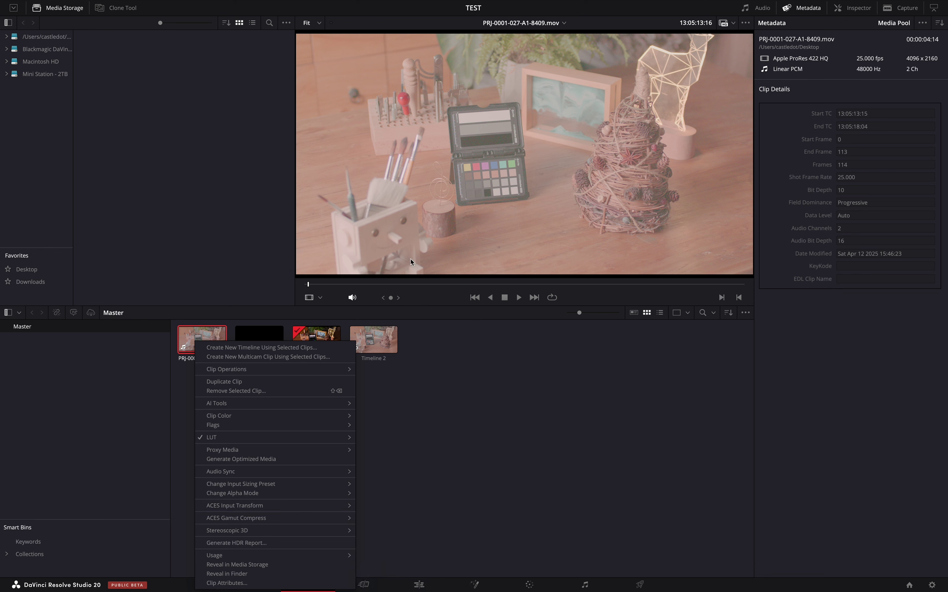
left_click(391, 213)
- Set the ACES input transform of PRJ-0001-027-A1-8409.mov to ARRI LogC3
right_click(214, 340)
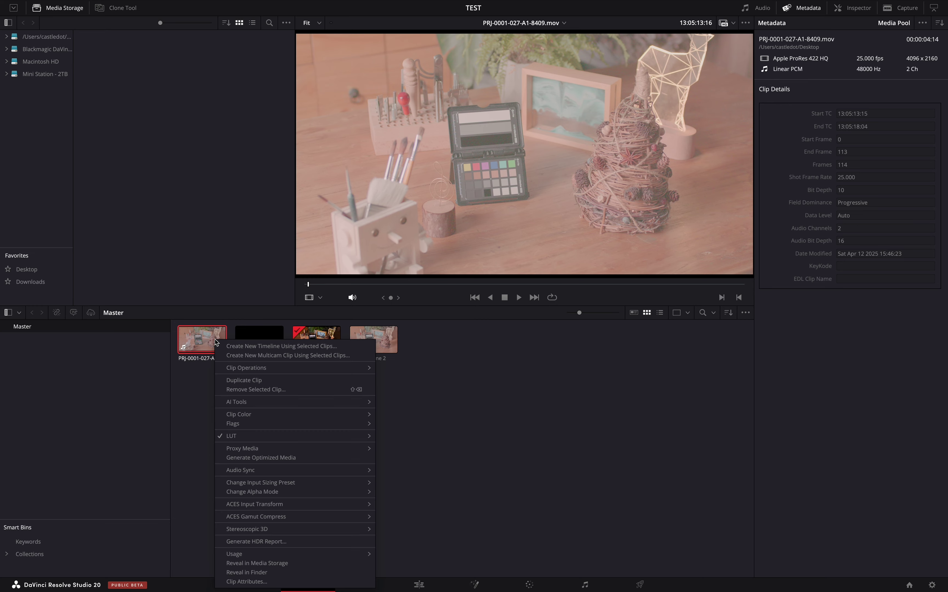
mouse_move(325, 439)
mouse_move(348, 507)
mouse_move(427, 503)
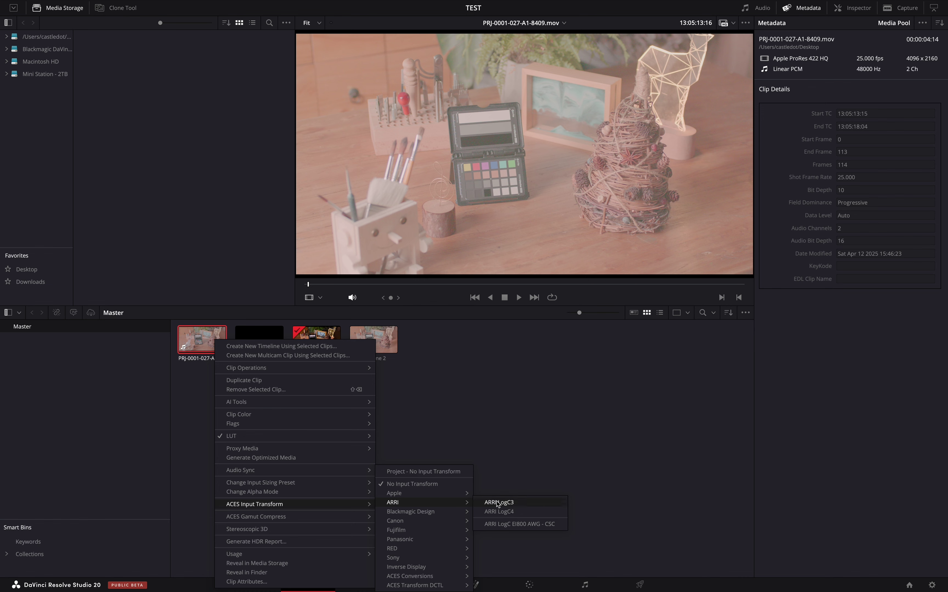
left_click(498, 503)
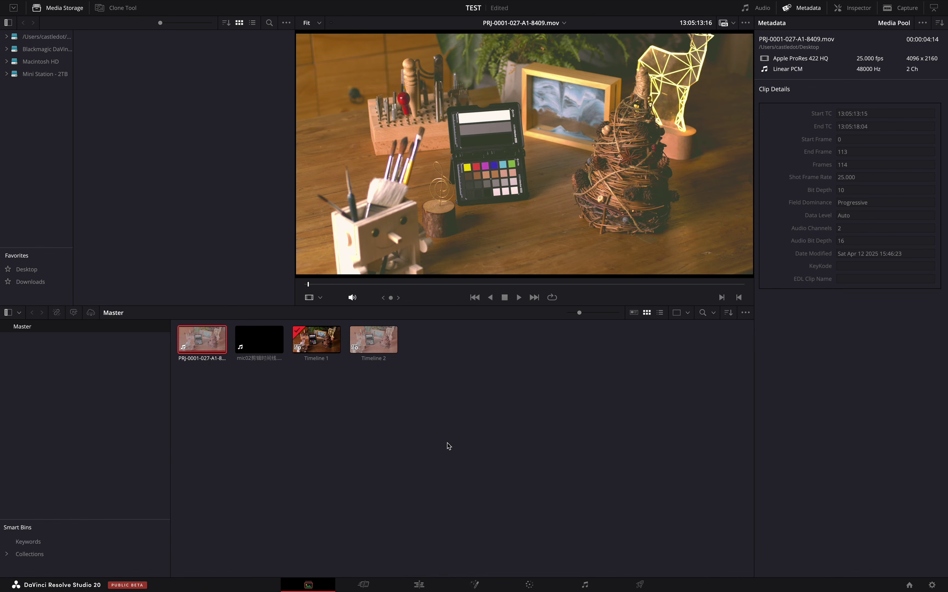
- Check the same media clip's ACES input transform choices under ARRI and ACES Transform DCTL without choosing one
right_click(200, 348)
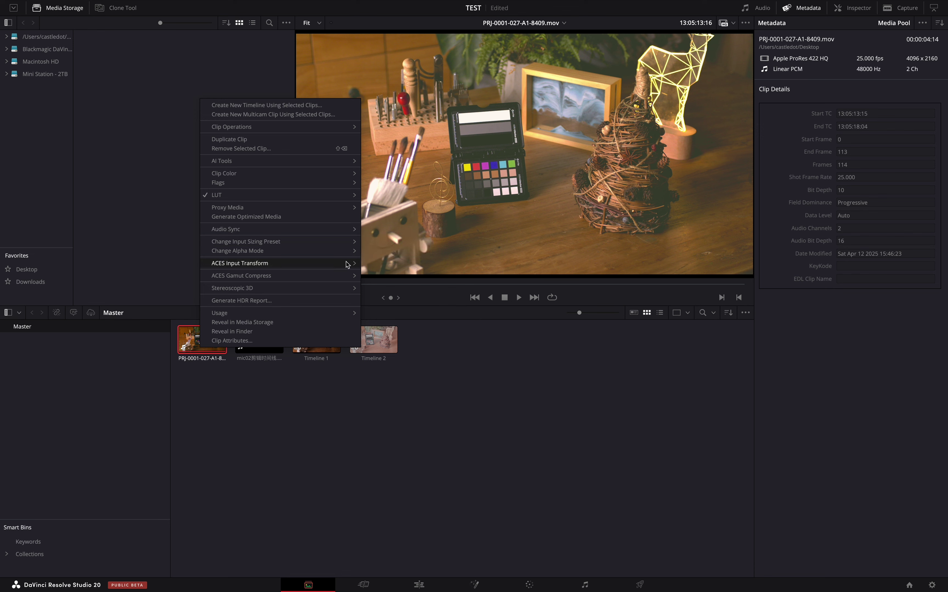
mouse_move(341, 265)
mouse_move(414, 295)
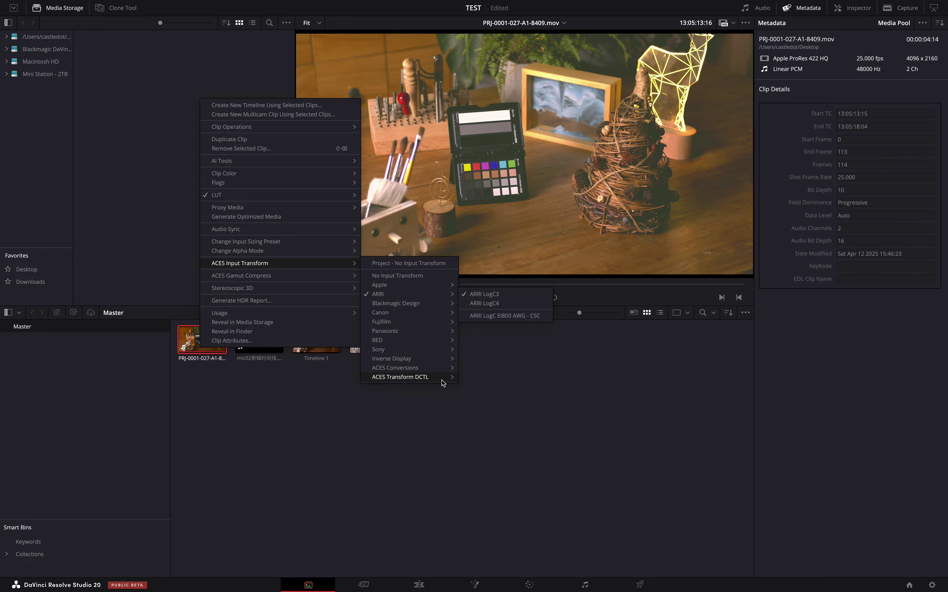
mouse_move(435, 376)
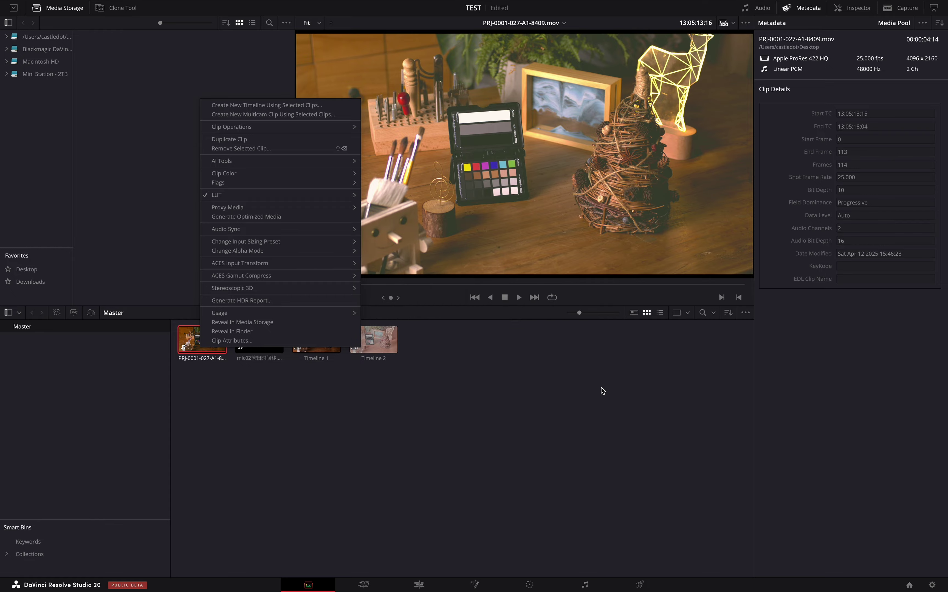
- Switch to the code editor showing 8. EI800.dctl and select the LUT name Kinefinity_TERRA4K_to_ARRI_LogC3 in the DEFINE_LUT line
key("ctrl+Right")
key("ctrl+Right")
key("ctrl+Right")
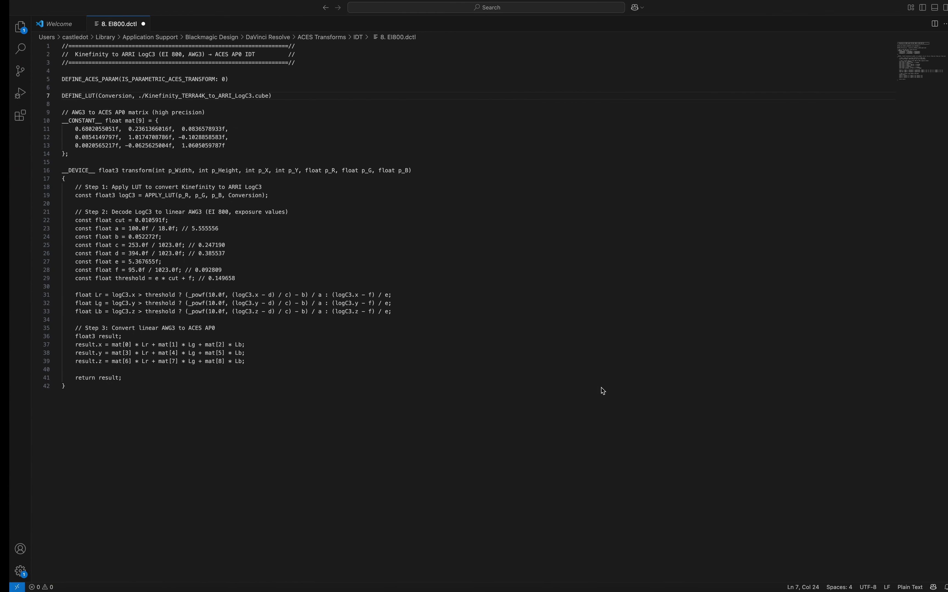
left_click(261, 370)
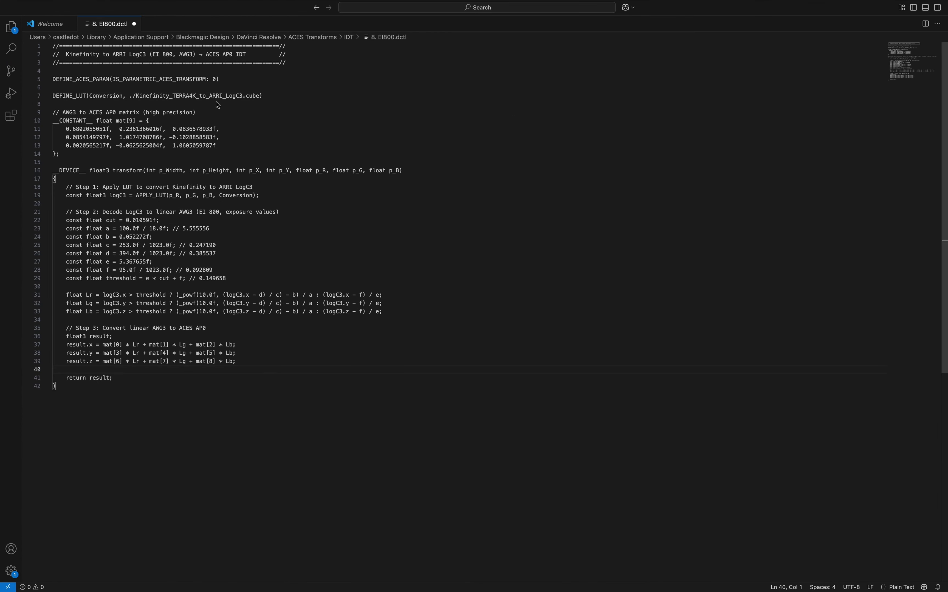
double_click(139, 98)
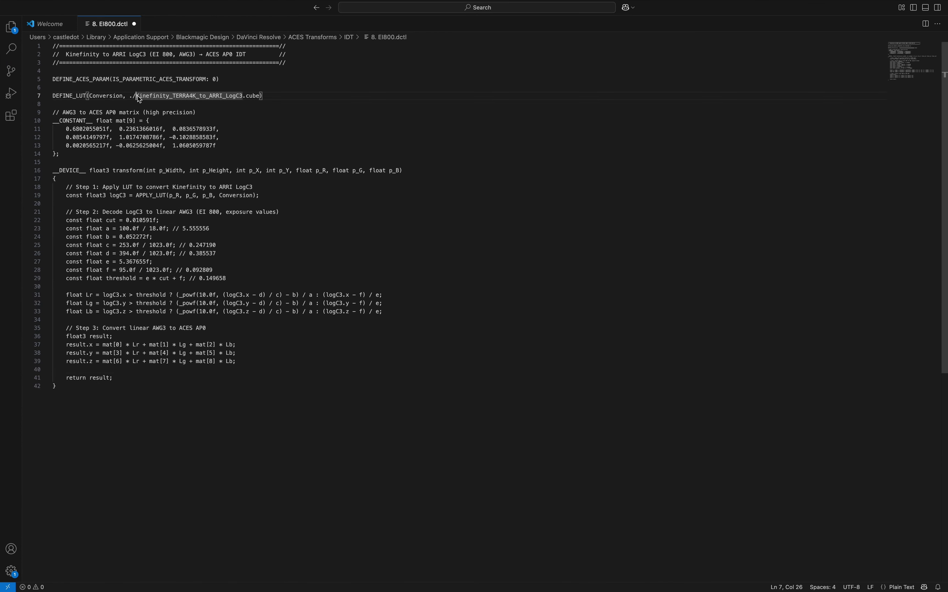
left_click_drag(139, 99, 245, 98)
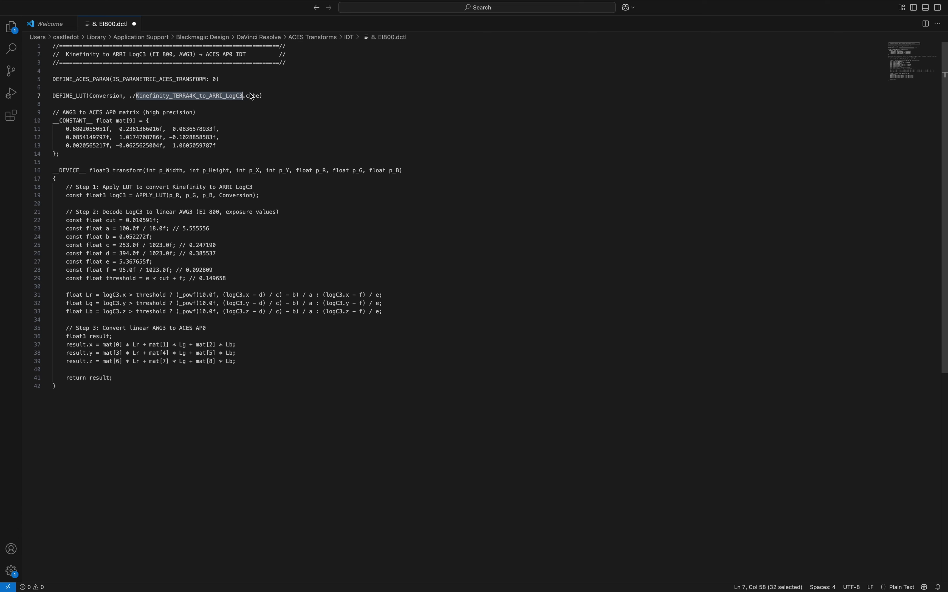